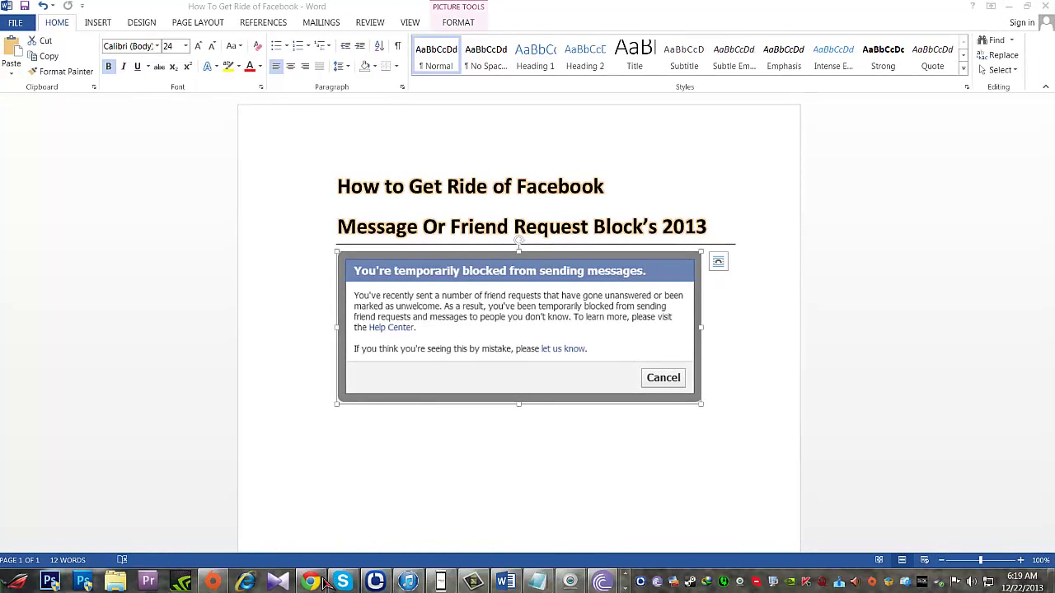
Switch from the Word document to Facebook in Chrome and open the Friend Requests dropdown.
{"action": "left_click", "coordinate": [323, 581]}
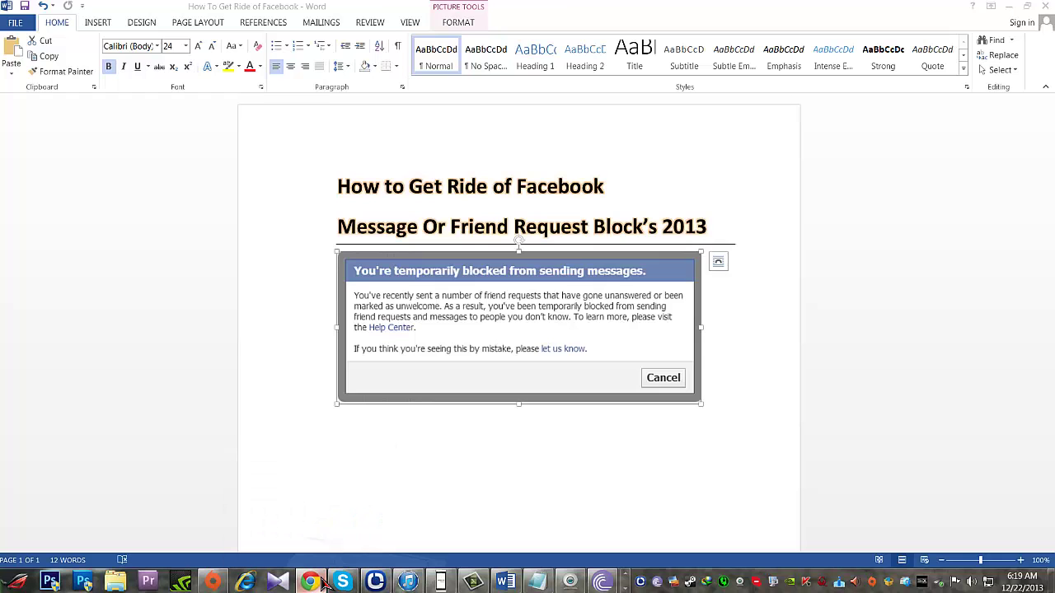
{"action": "left_click", "coordinate": [635, 47]}
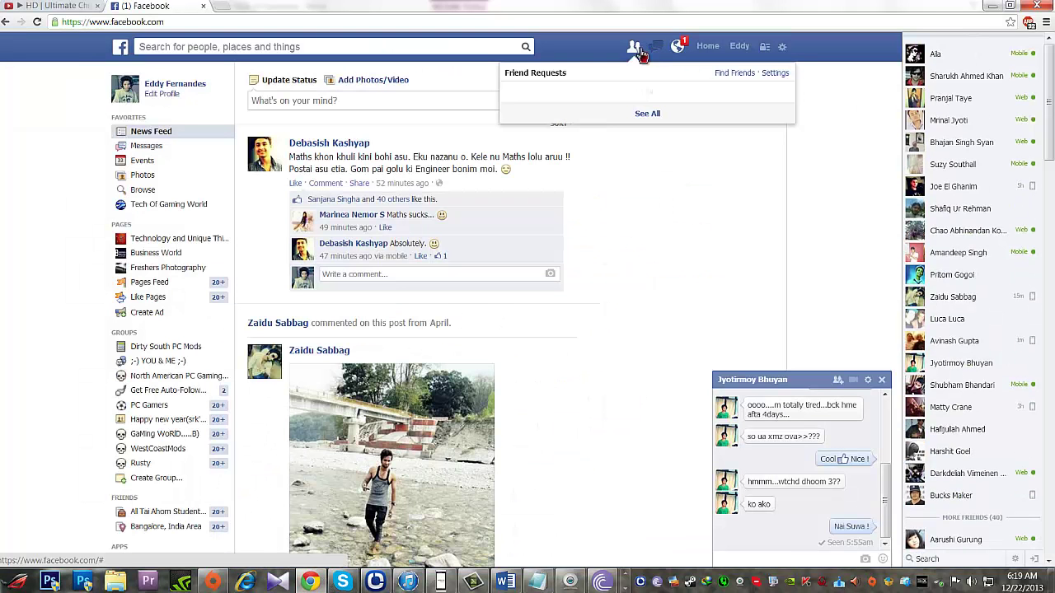
Go to the Friend Requests page, then the full Messages inbox, and open the Linux And Much More. chat.
{"action": "left_click", "coordinate": [645, 113]}
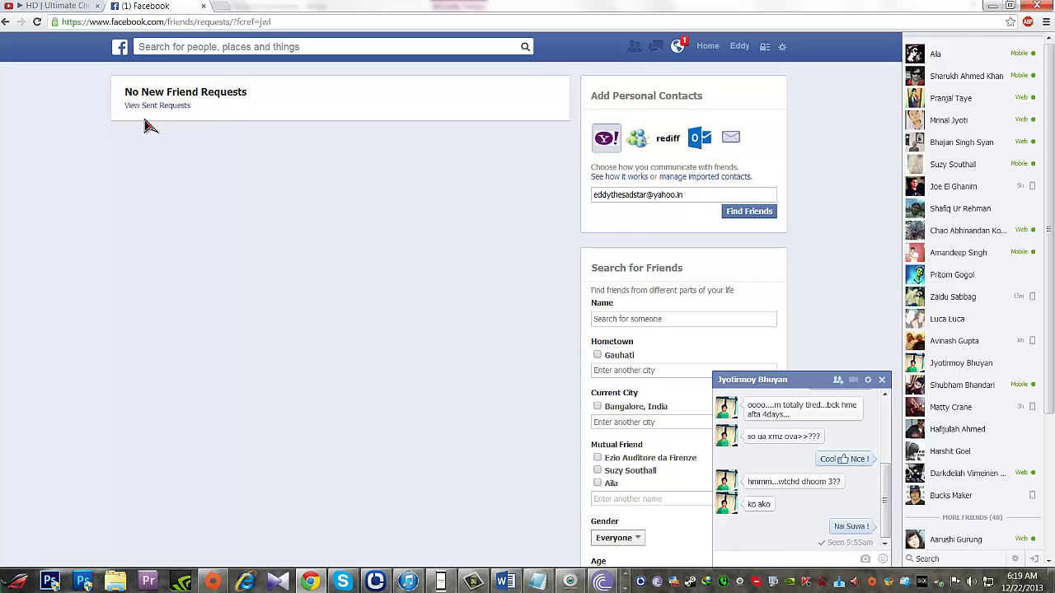
{"action": "left_click", "coordinate": [657, 47]}
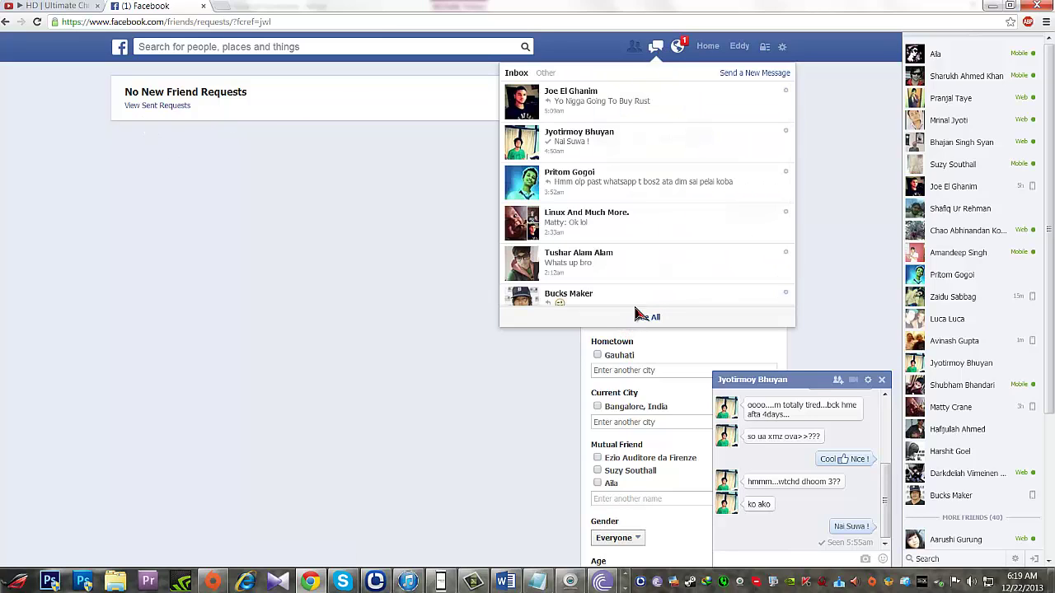
{"action": "left_click", "coordinate": [636, 316]}
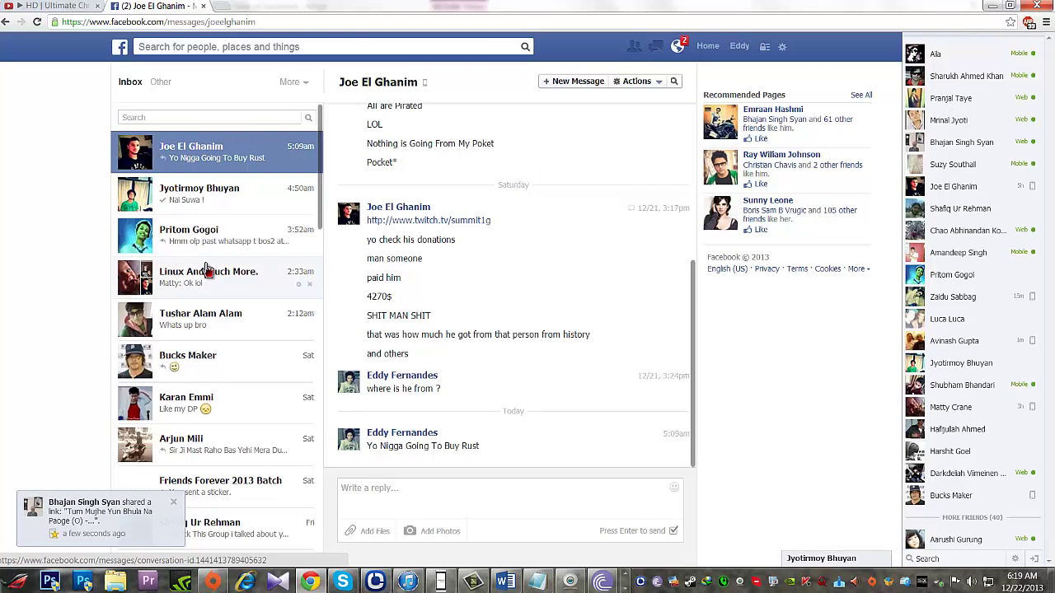
{"action": "left_click", "coordinate": [208, 271]}
Send 'Hello' in the group chat, triggering the temporarily blocked notice.
{"action": "left_click", "coordinate": [440, 531]}
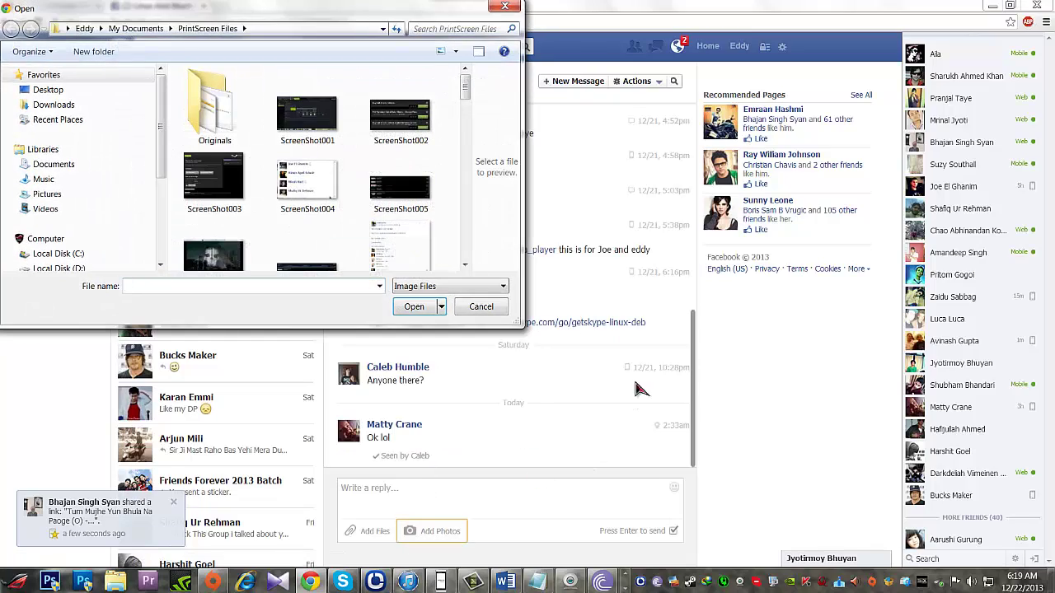
{"action": "left_click", "coordinate": [492, 303]}
{"action": "left_click", "coordinate": [459, 484]}
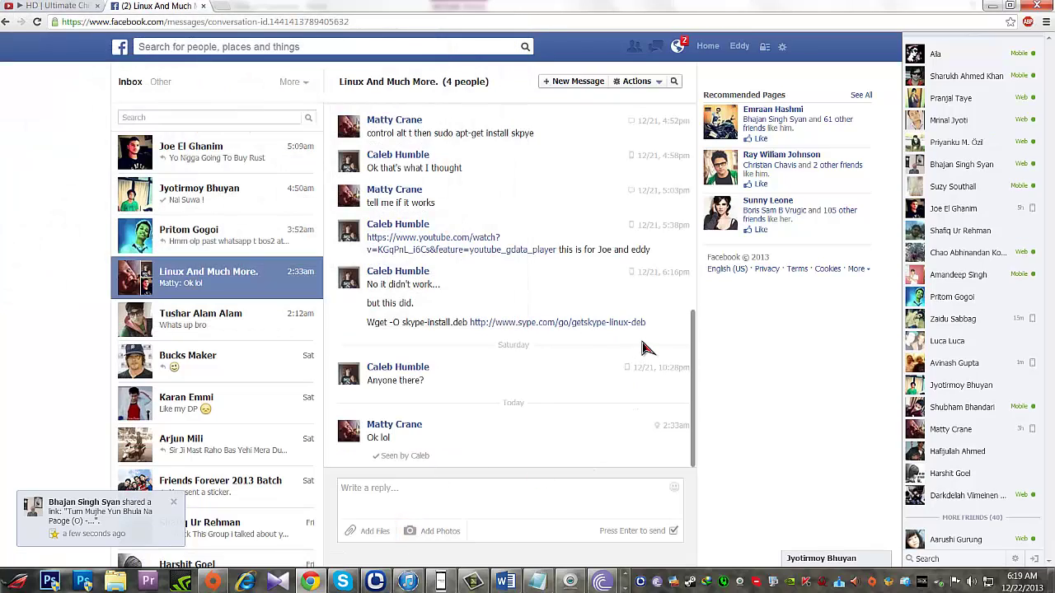
{"action": "type", "text": "HEllo"}
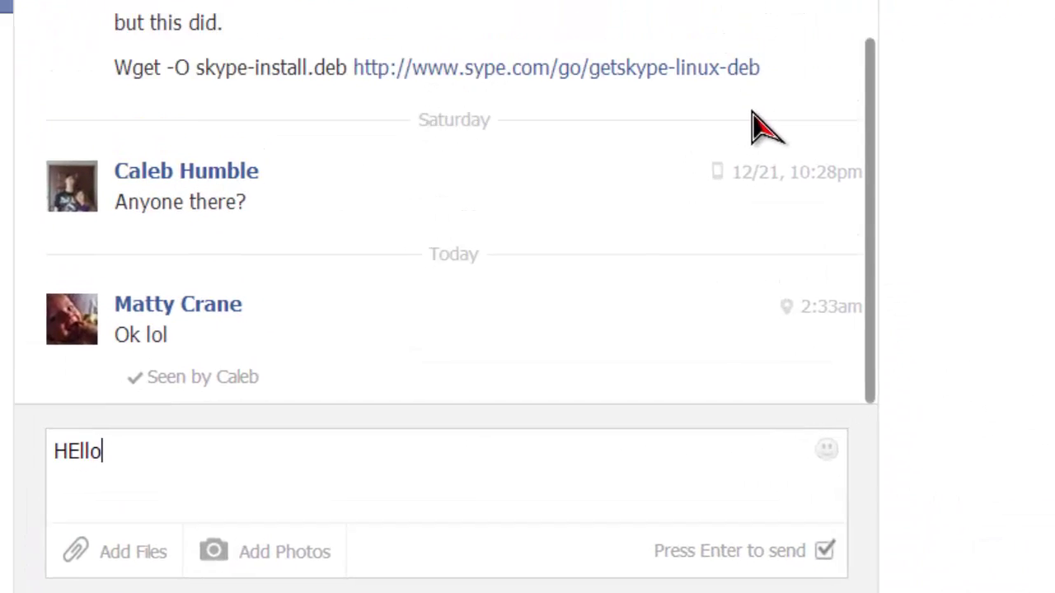
{"action": "key", "text": "Return"}
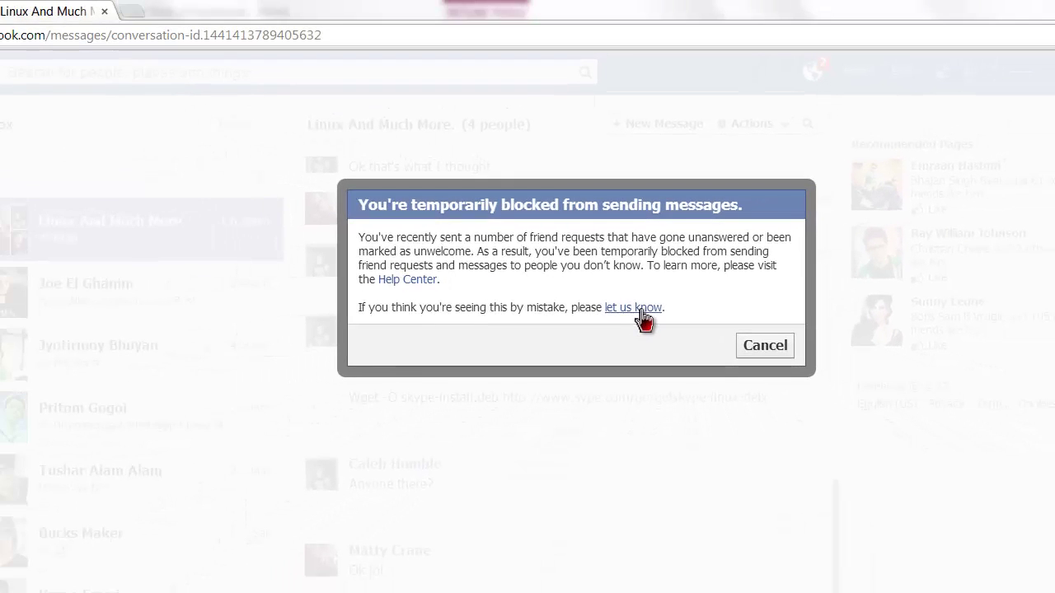
Open the block-error form and begin the explanation: 'Hello Facebook Team I would Like to tell you that'.
{"action": "left_click", "coordinate": [640, 310]}
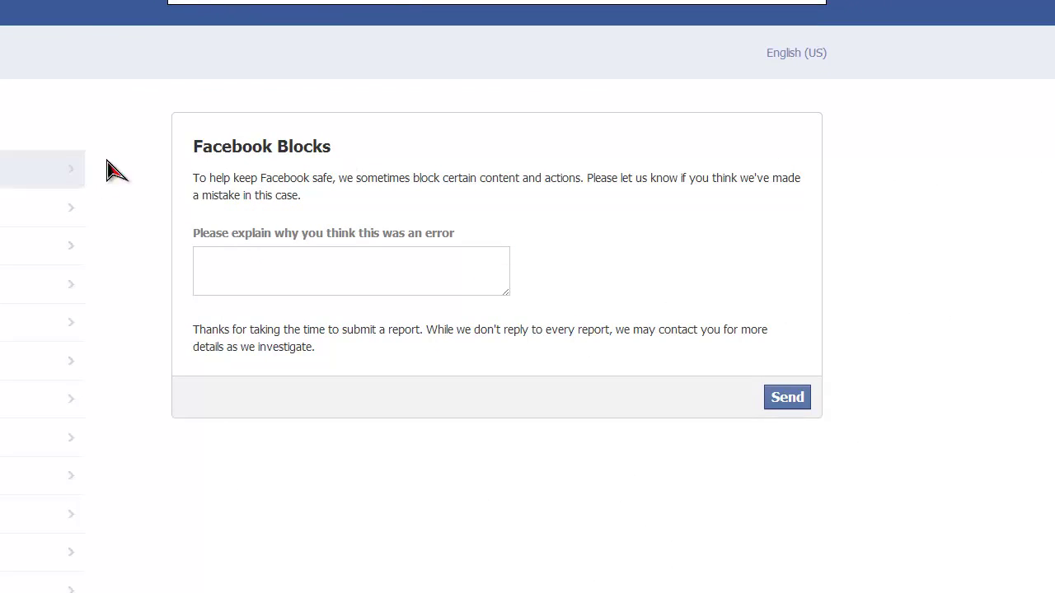
{"action": "left_click", "coordinate": [279, 255]}
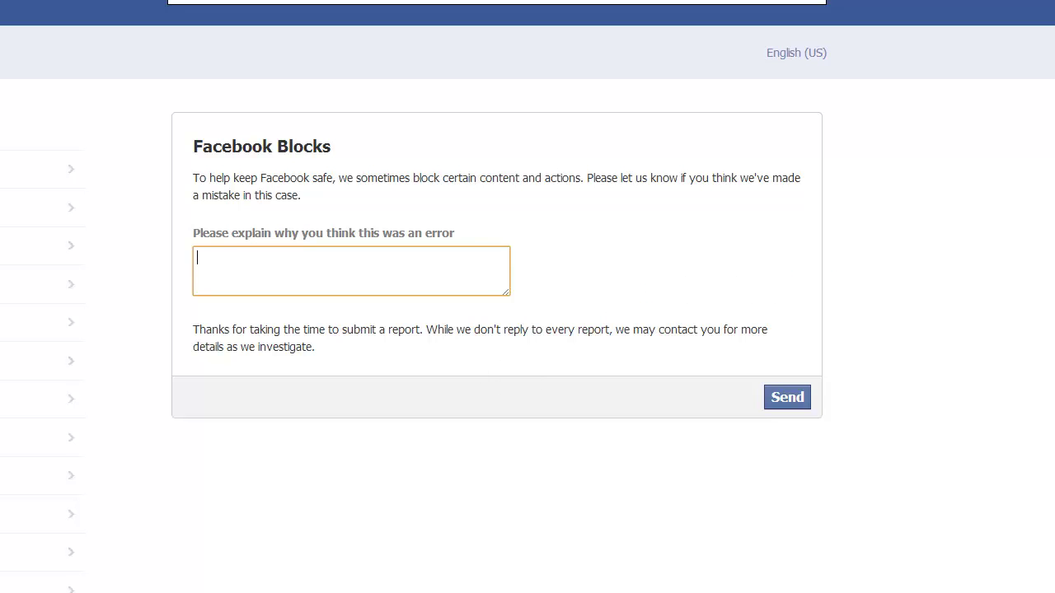
{"action": "type", "text": "He"}
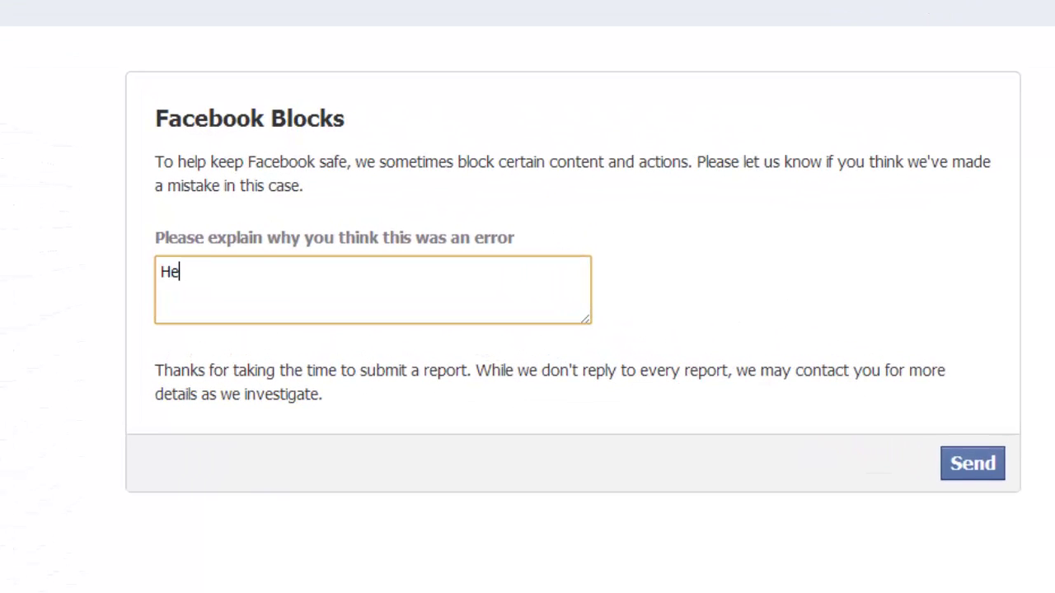
{"action": "type", "text": "llo Facebook Team I"}
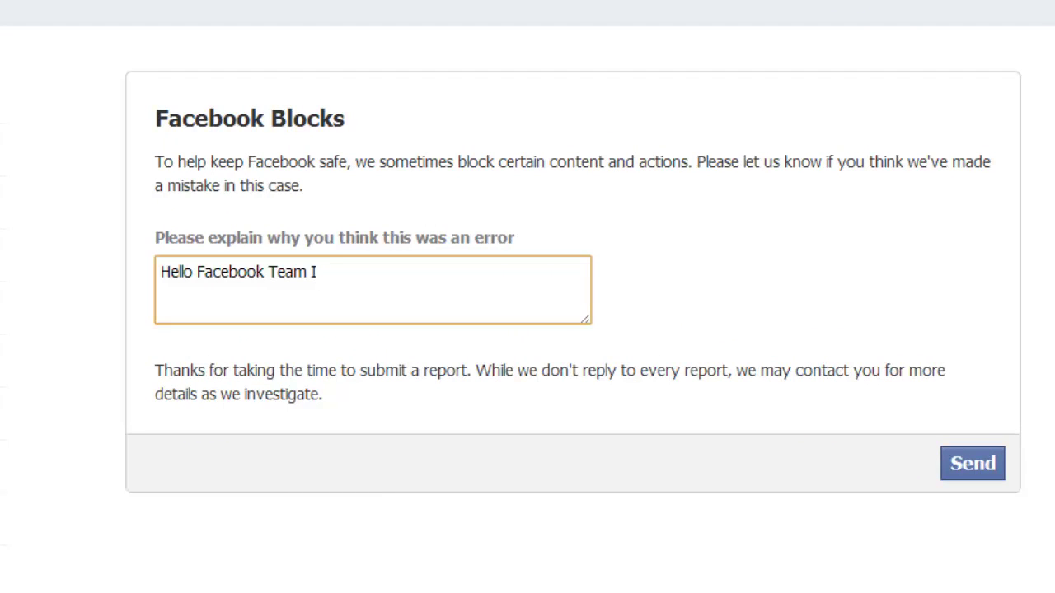
{"action": "type", "text": " would Like to  h"}
{"action": "key", "text": "BackSpace"}
{"action": "type", "text": "tell you that"}
{"action": "key", "text": "Return"}
Explain the friend requests and messages went to real-life friends, ending 'I hope you Unblock me Thanks'.
{"action": "type", "text": "The Reques"}
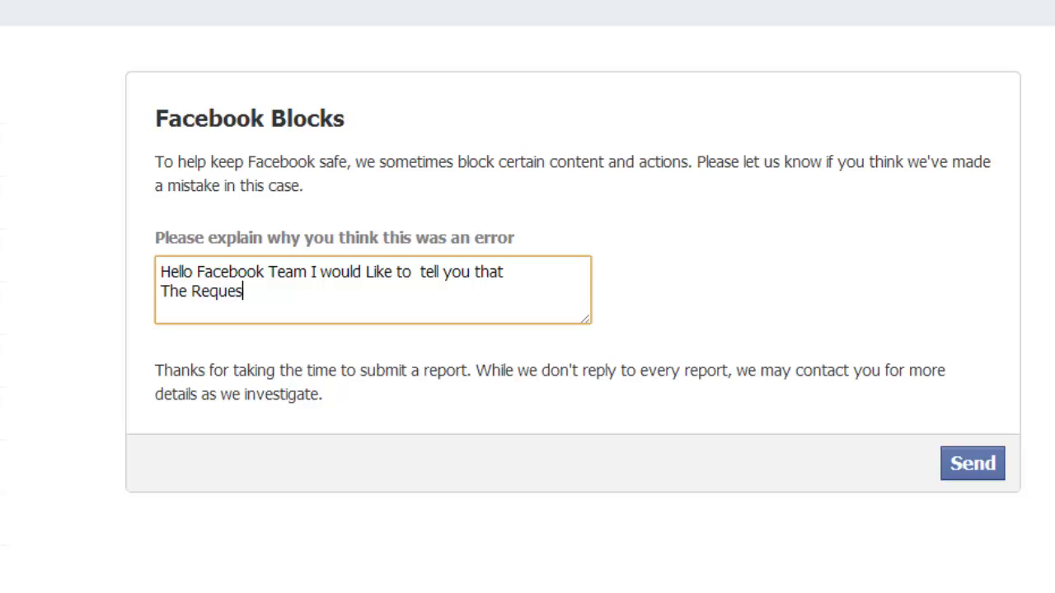
{"action": "key", "text": "BackSpace"}
{"action": "key", "text": "BackSpace"}
{"action": "key", "text": "BackSpace"}
{"action": "key", "text": "BackSpace"}
{"action": "key", "text": "BackSpace"}
{"action": "key", "text": "BackSpace"}
{"action": "type", "text": "Friend req"}
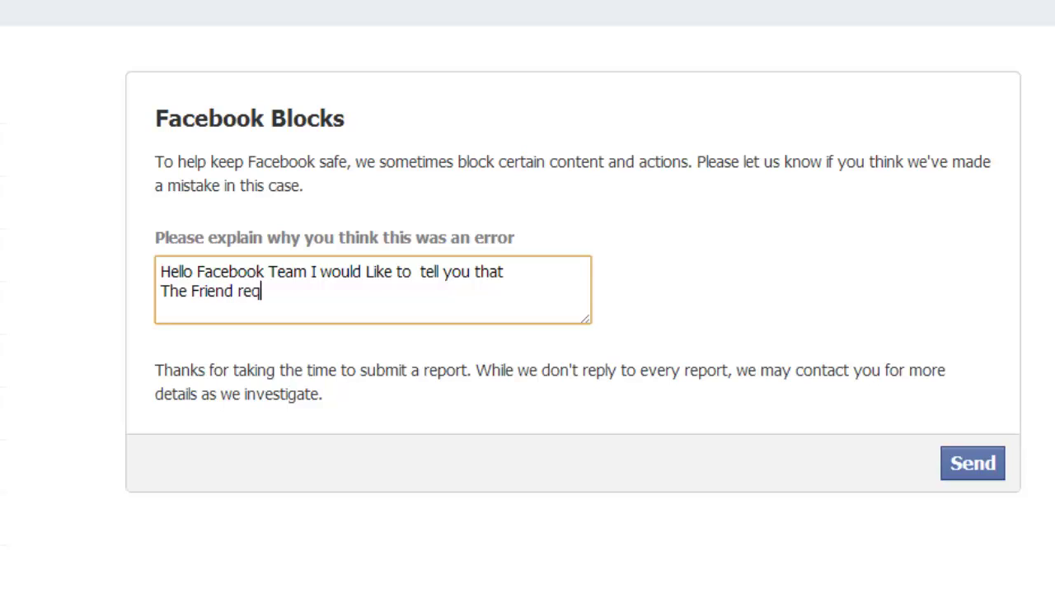
{"action": "type", "text": "uest's and "}
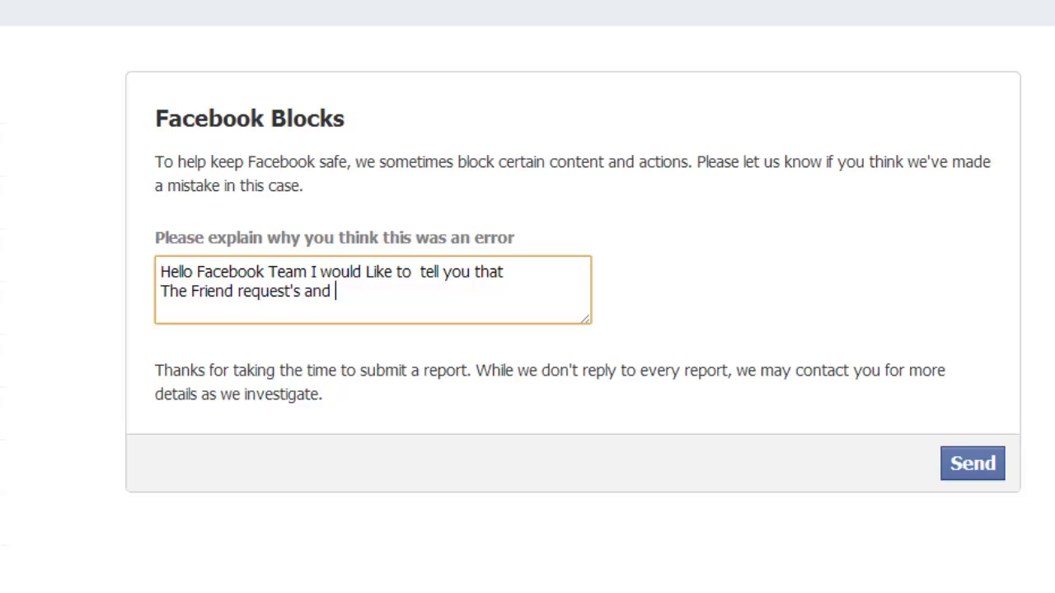
{"action": "type", "text": "Message Whic"}
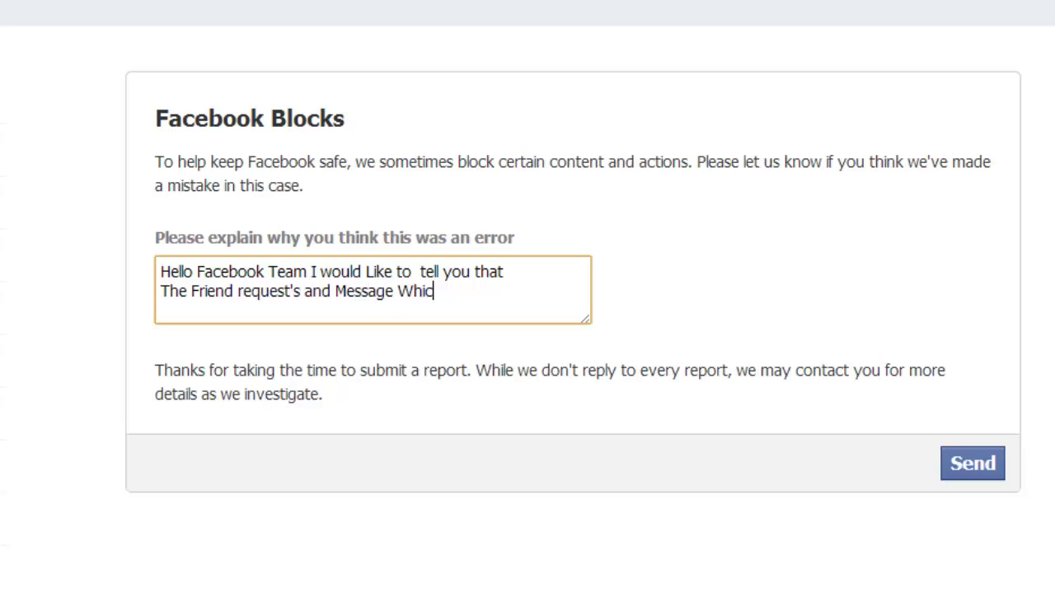
{"action": "type", "text": "h I have Send"}
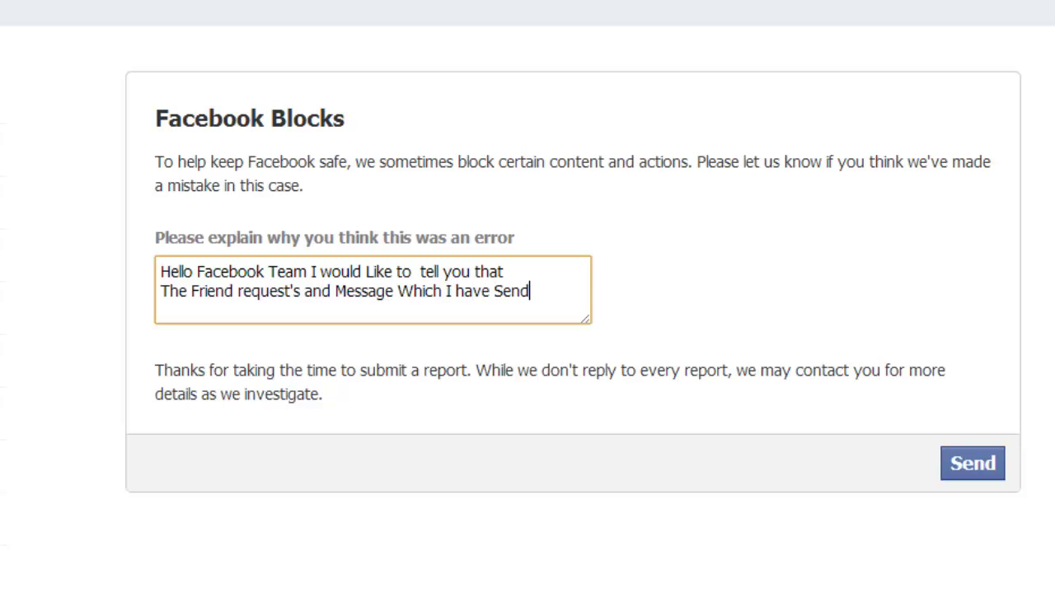
{"action": "type", "text": "To My Fr"}
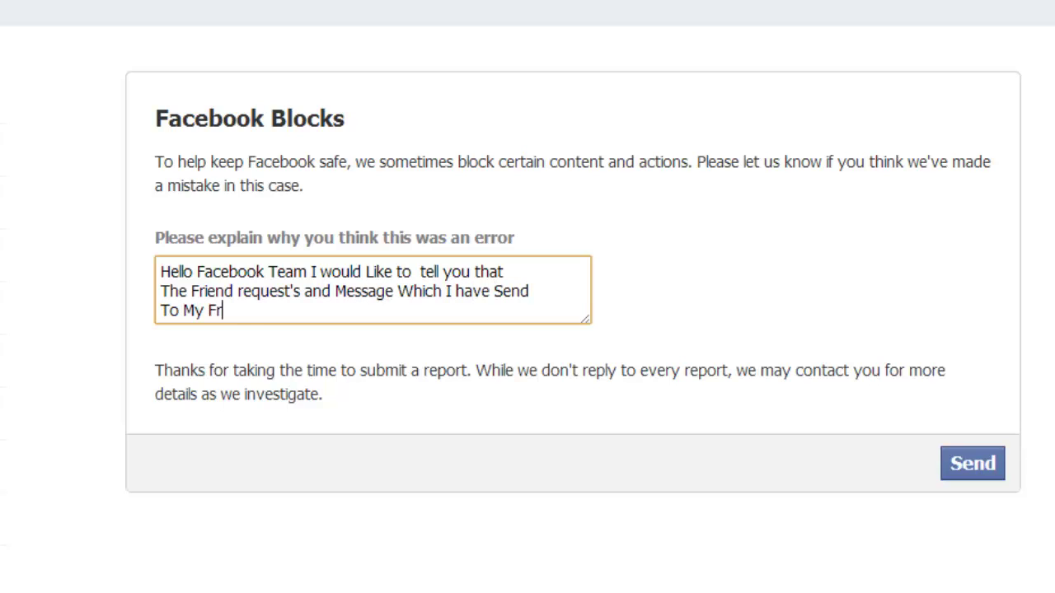
{"action": "type", "text": "iends I kn"}
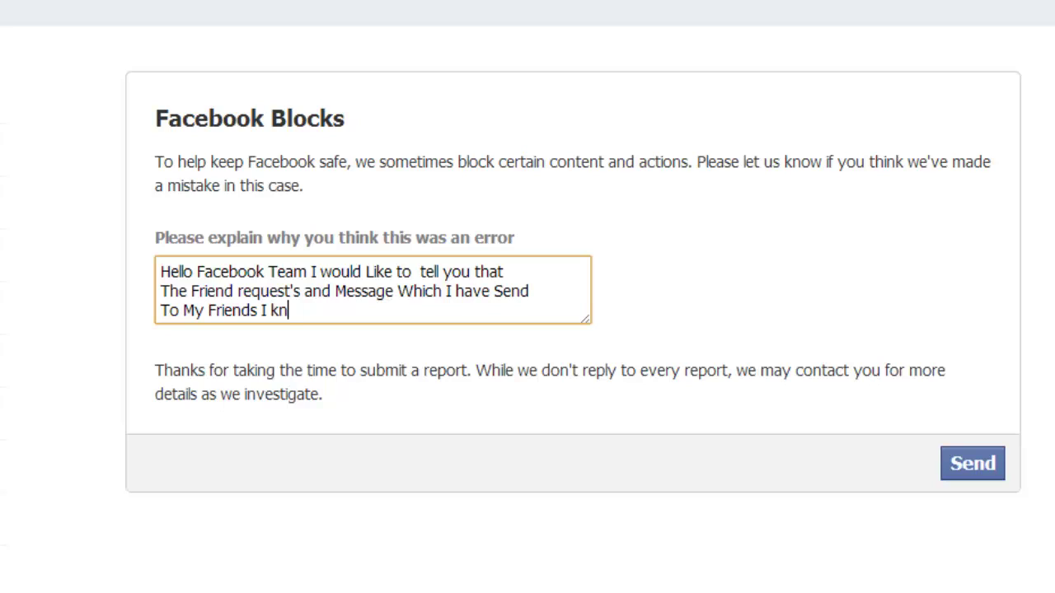
{"action": "type", "text": "ow Them In My Real Life "}
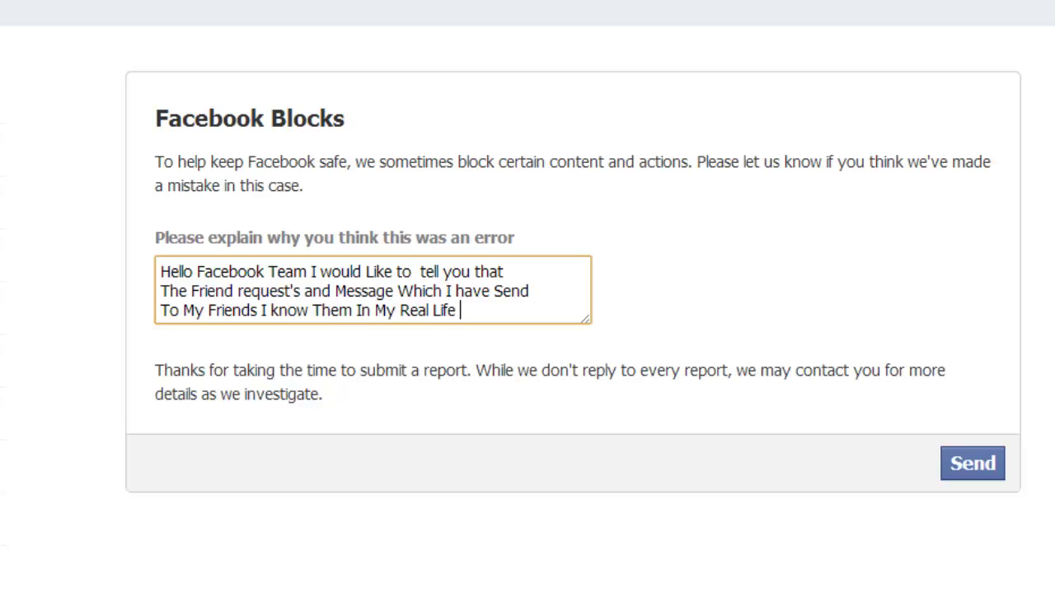
{"action": "type", "text": "Althlso I had Ta"}
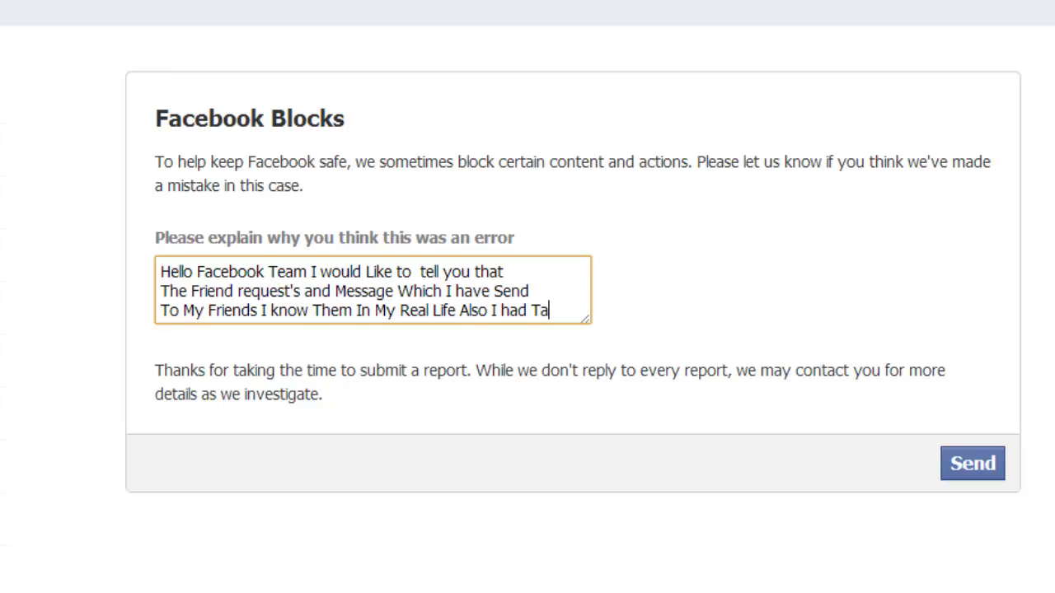
{"action": "type", "text": "ken To T"}
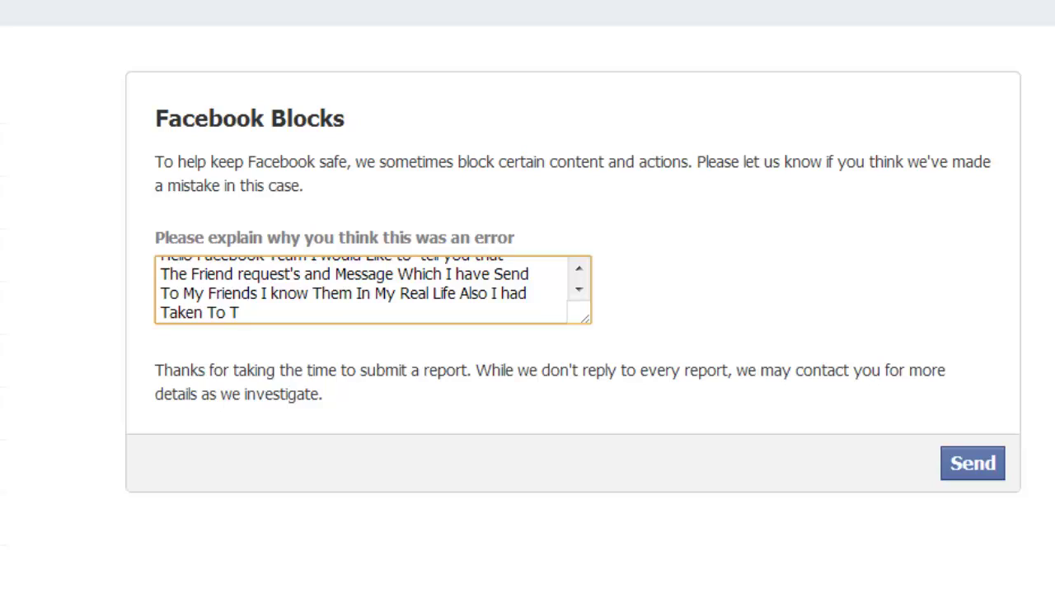
{"action": "type", "text": "hem Earlier I hope you Unloc"}
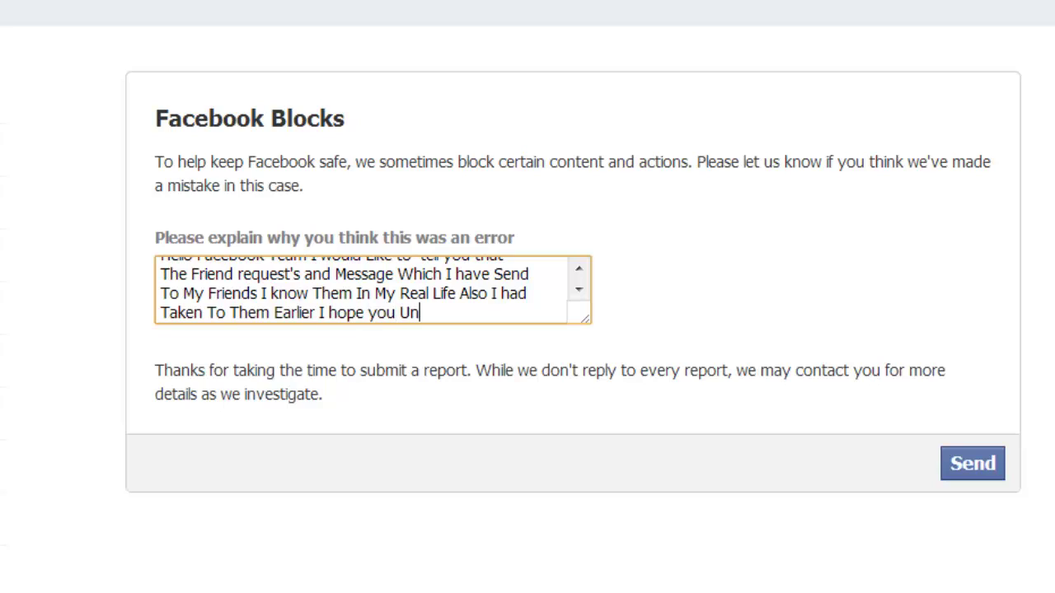
{"action": "key", "text": "BackSpace"}
{"action": "type", "text": "block me aA"}
{"action": "key", "text": "BackSpace"}
{"action": "type", "text": "Thanks"}
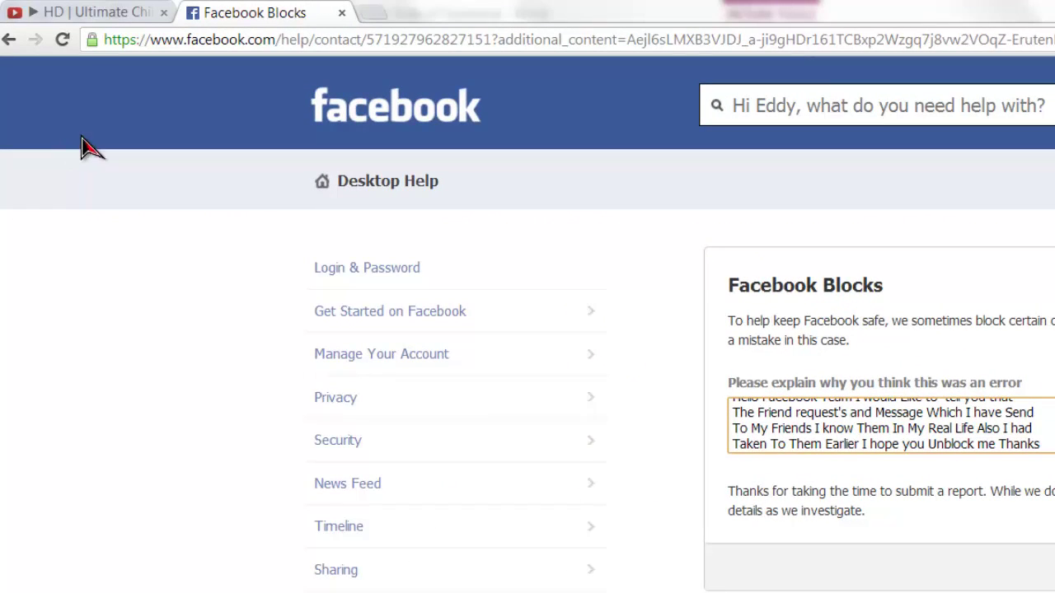
{"action": "left_click", "coordinate": [297, 39]}
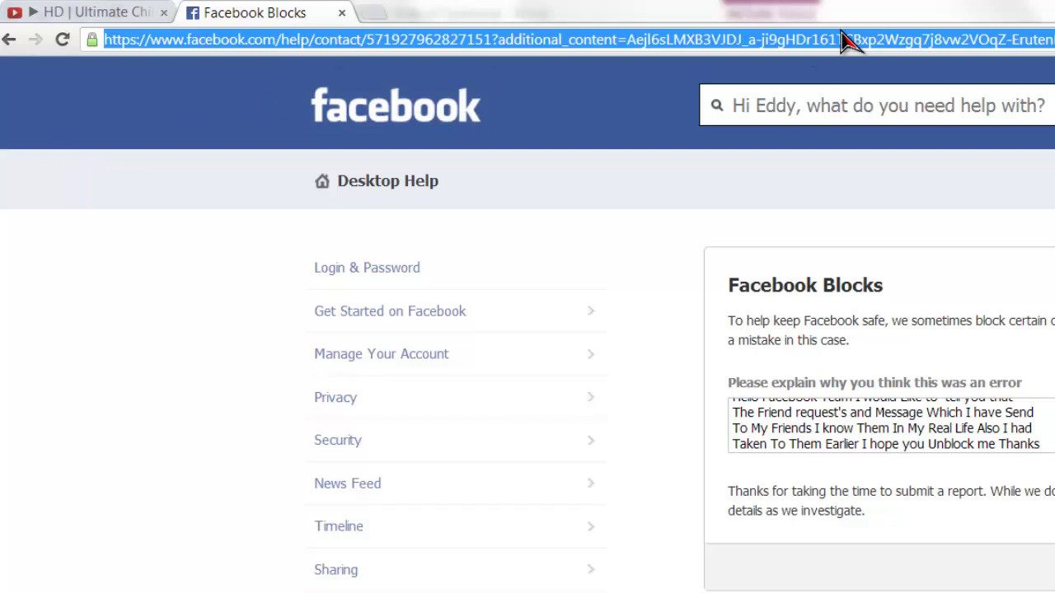
{"action": "type", "text": "www."}
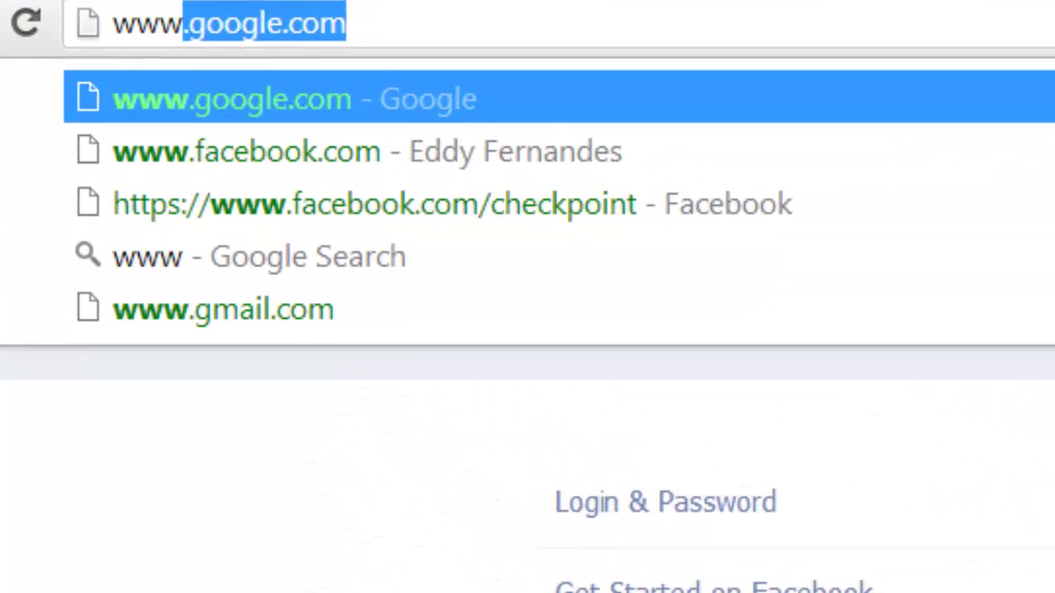
{"action": "type", "text": "facebook.com"}
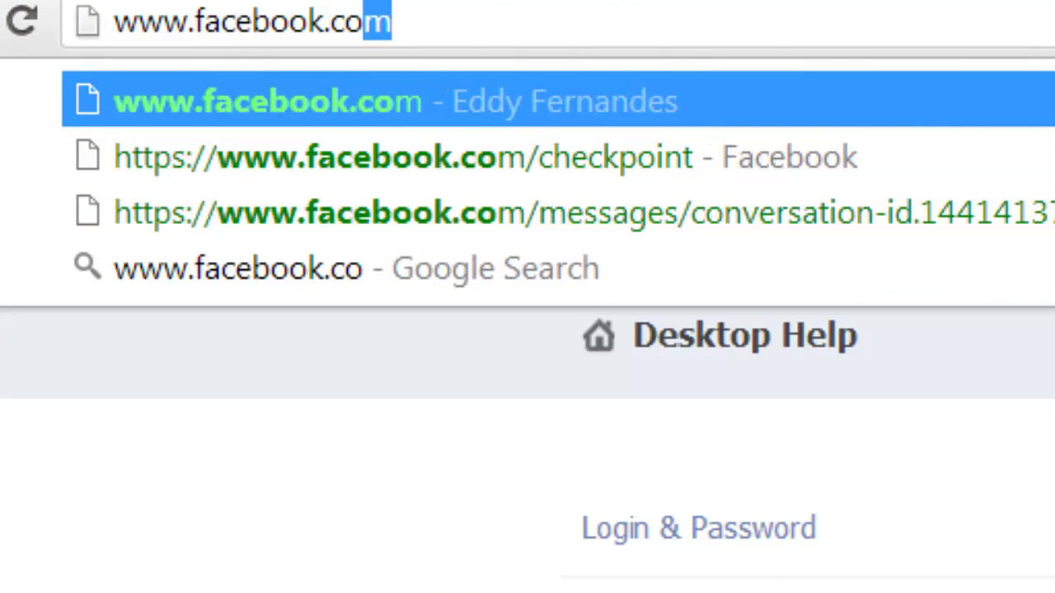
{"action": "type", "text": "/"}
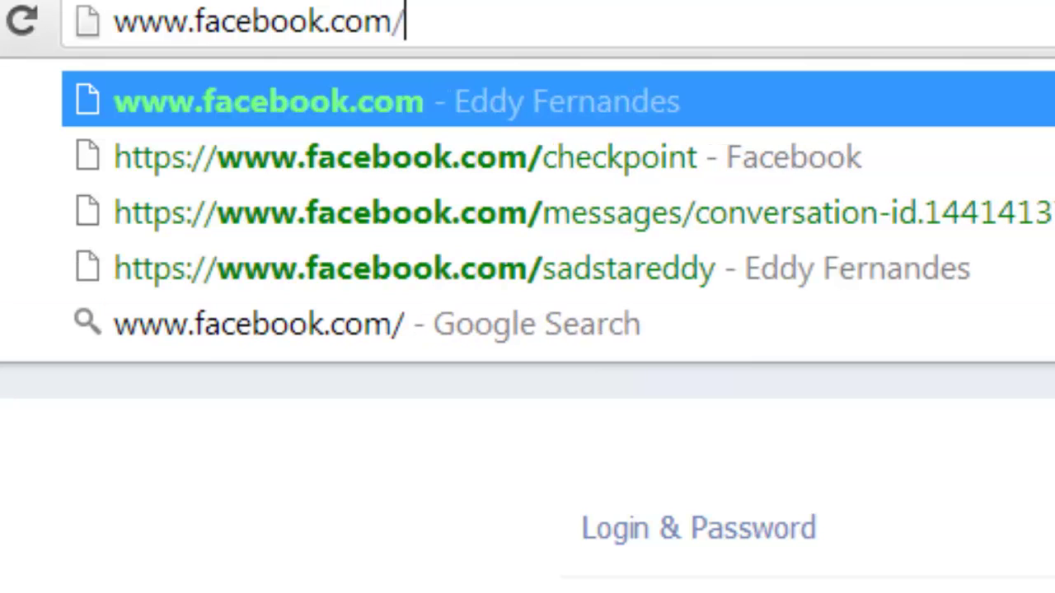
{"action": "type", "text": "checkpoint"}
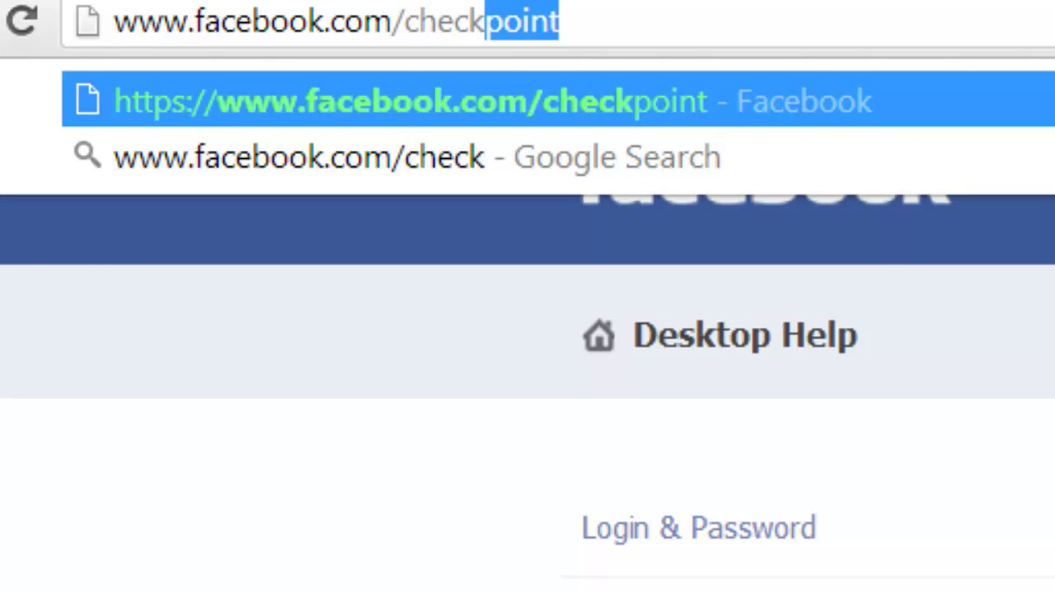
{"action": "key", "text": "Return"}
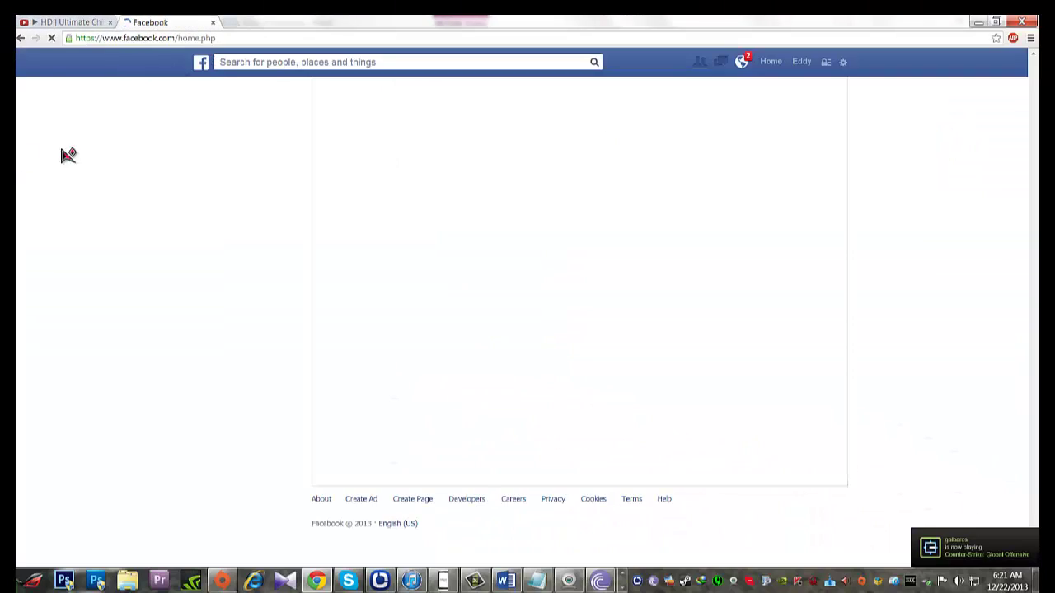
{"action": "scroll", "coordinate": [185, 169], "scroll_direction": "down", "scroll_amount": 2}
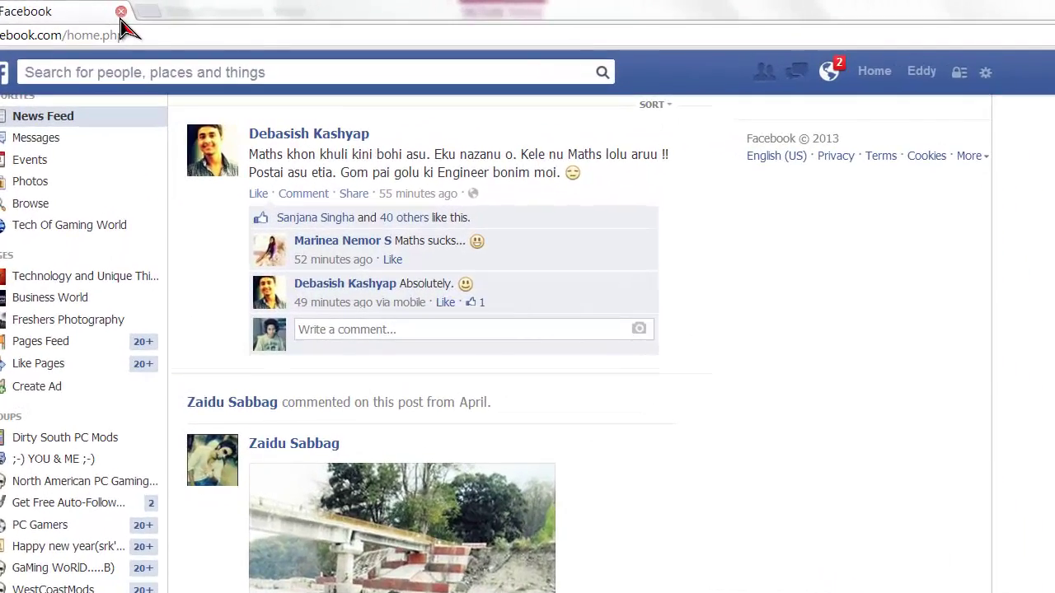
{"action": "left_click", "coordinate": [103, 10]}
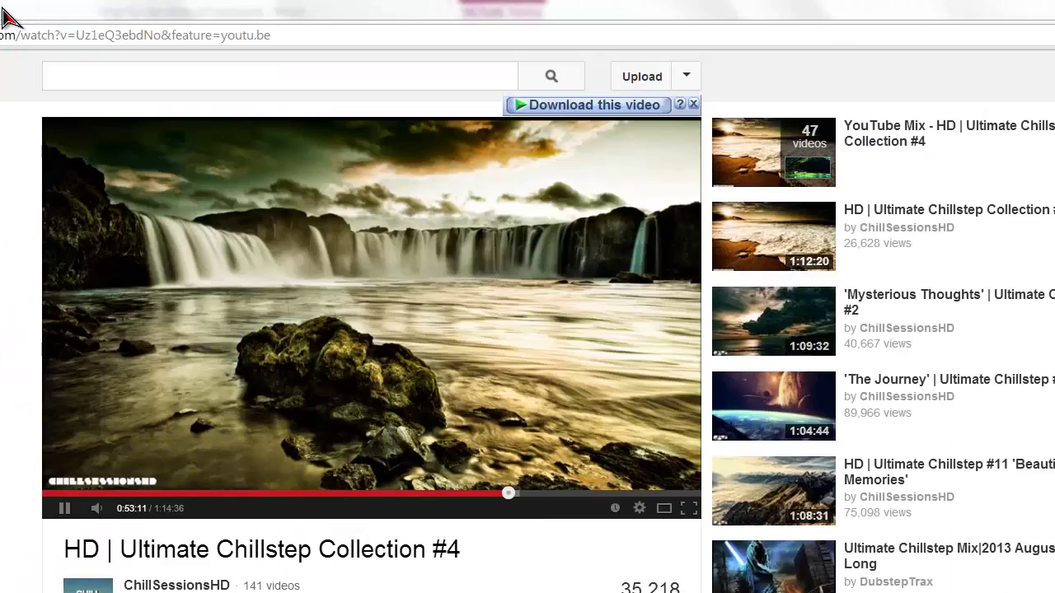
{"action": "key", "text": "ctrl+t"}
{"action": "type", "text": "www.facebook.com"}
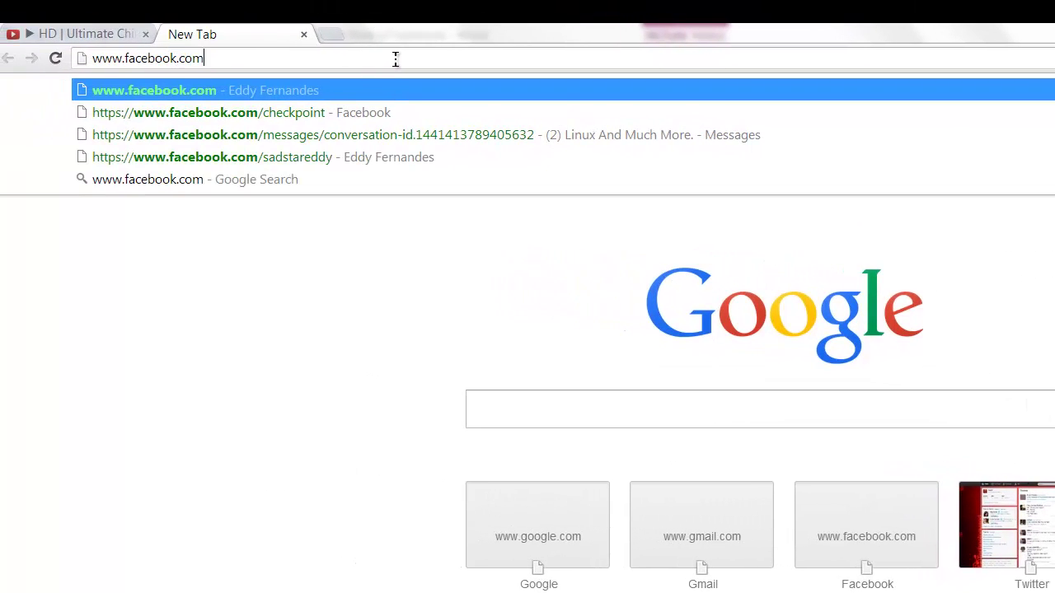
{"action": "key", "text": "Return"}
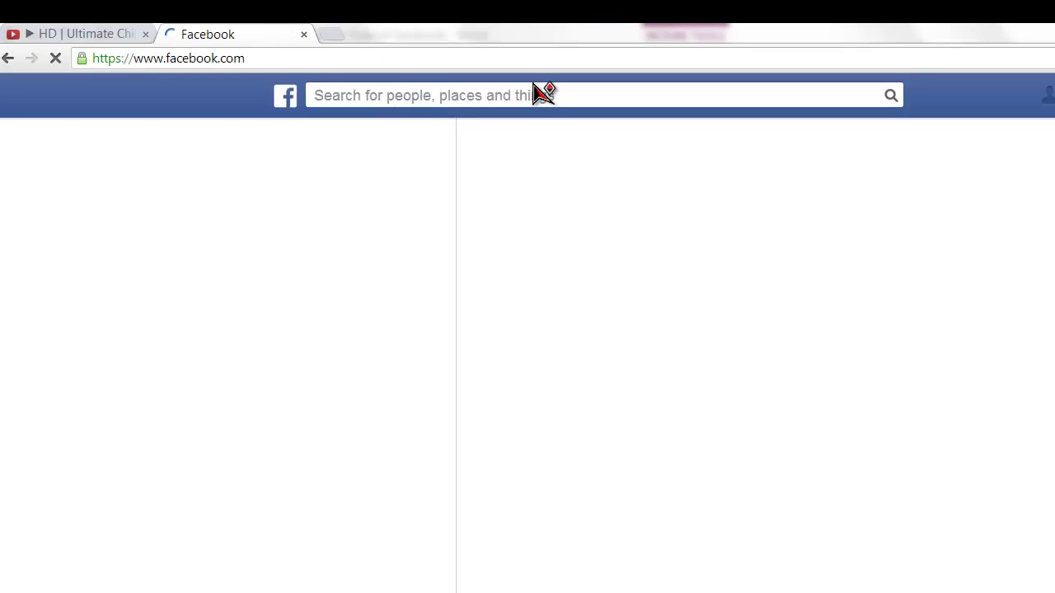
{"action": "left_click", "coordinate": [539, 93]}
{"action": "type", "text": "Commun"}
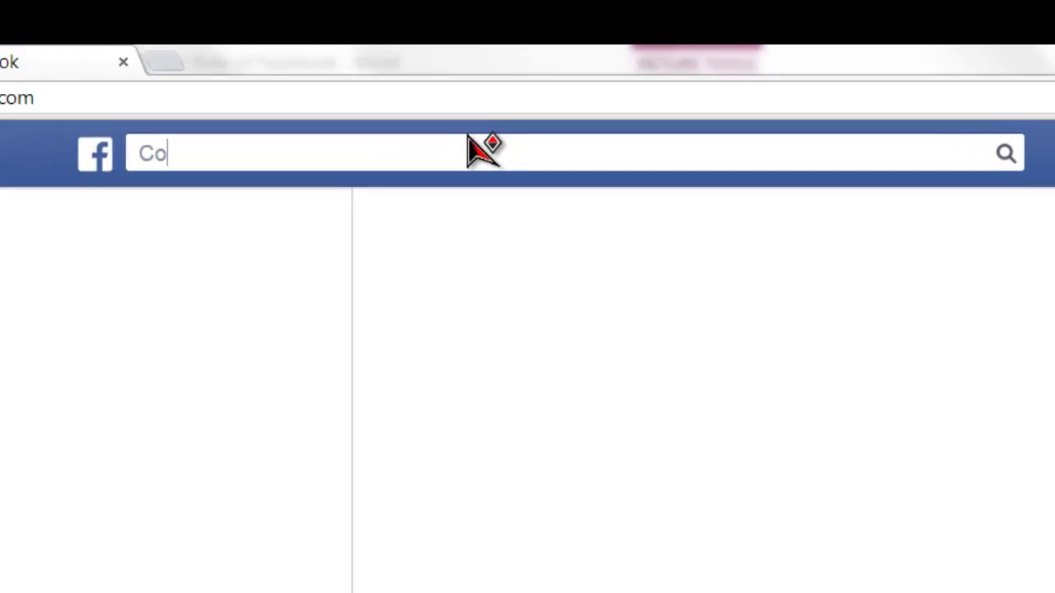
{"action": "type", "text": "ity Forum"}
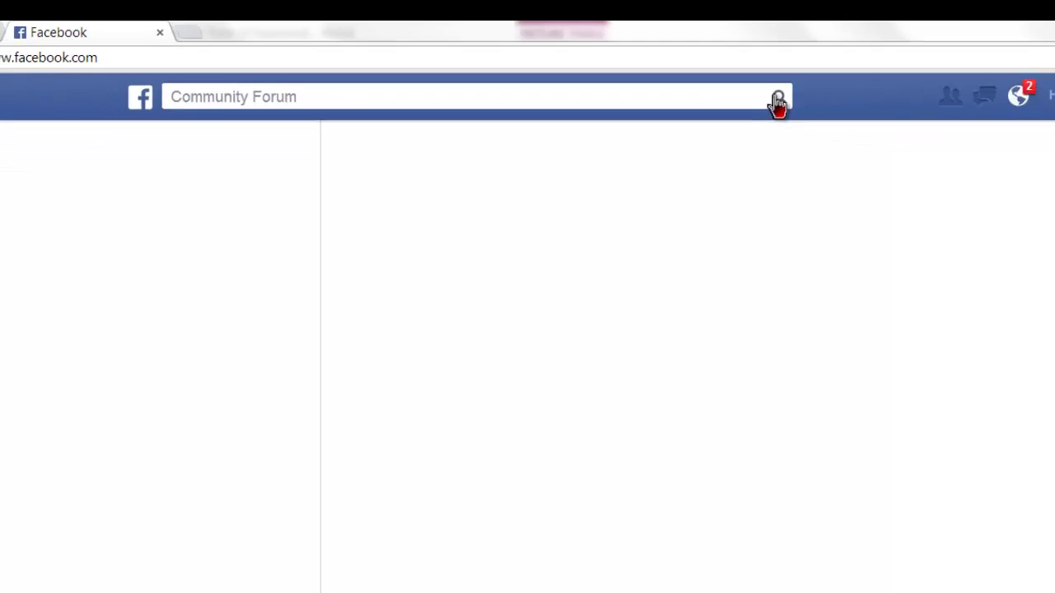
Reload the Facebook page and re-enter the 'Community Forum' search.
{"action": "right_click", "coordinate": [420, 216]}
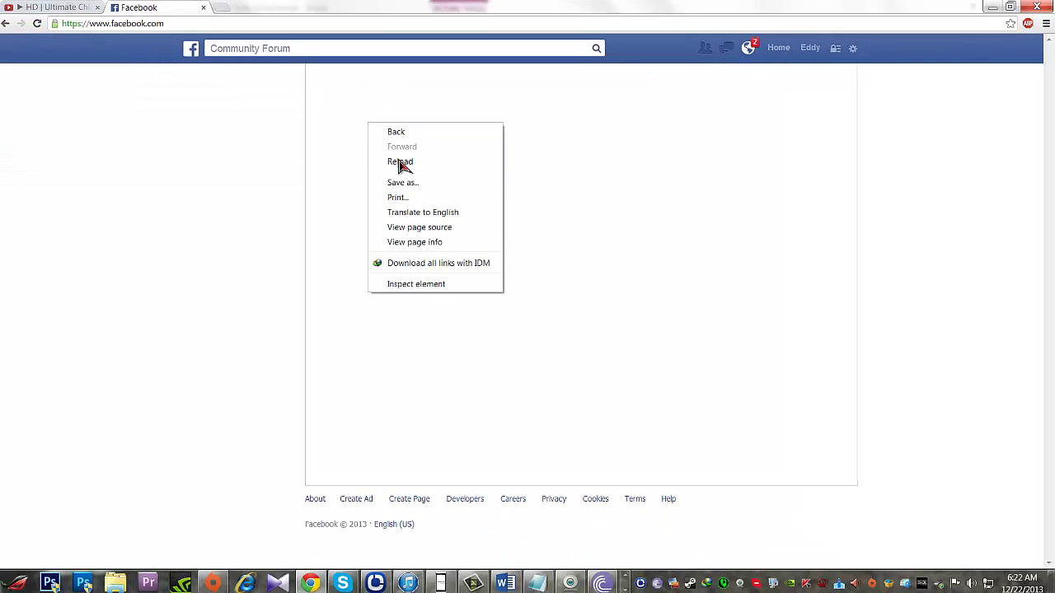
{"action": "left_click", "coordinate": [422, 162]}
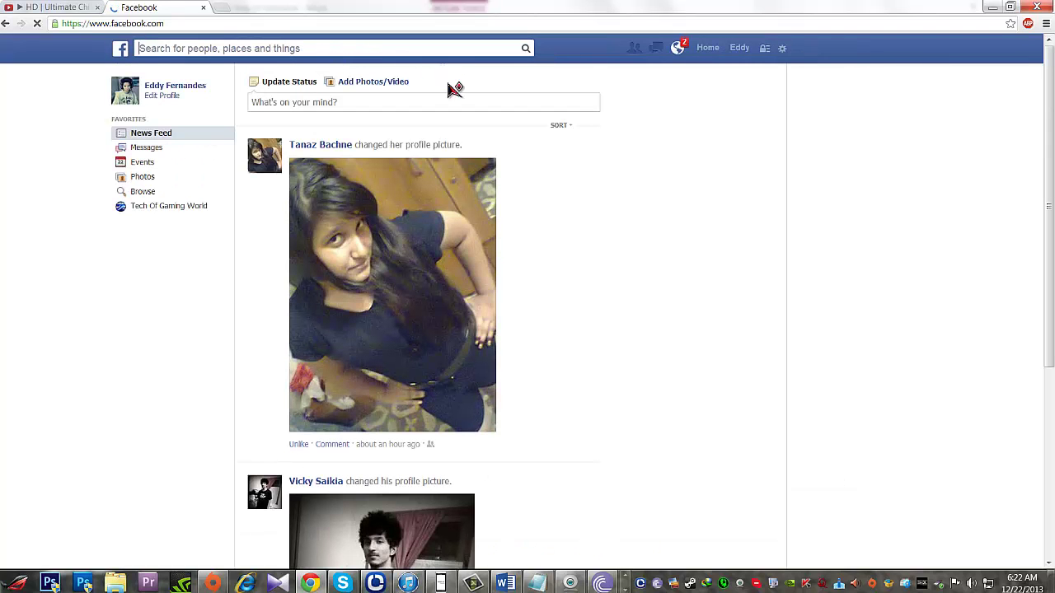
{"action": "type", "text": "Commu"}
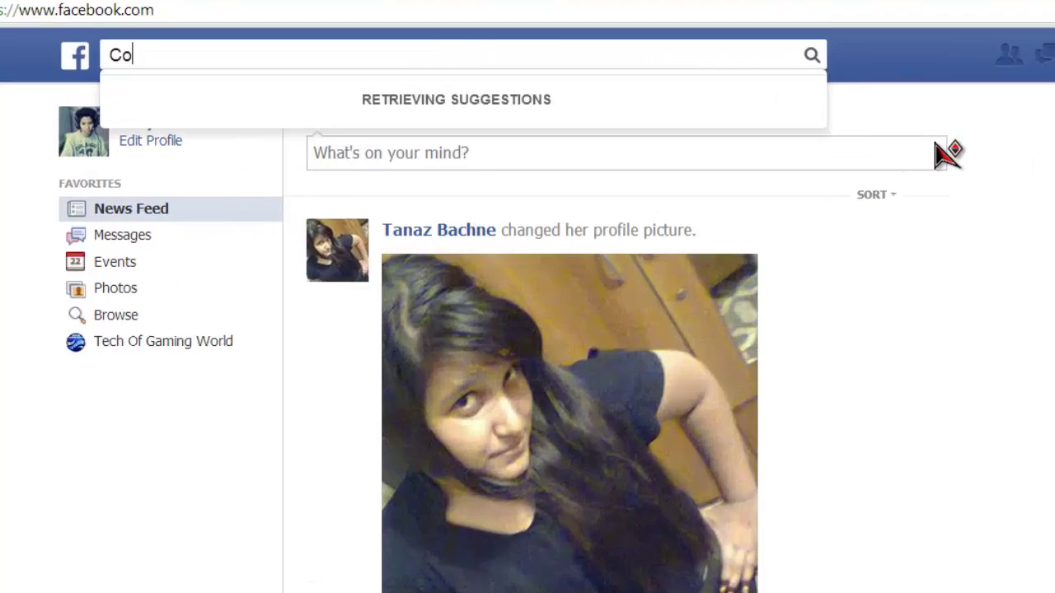
{"action": "type", "text": "nity"}
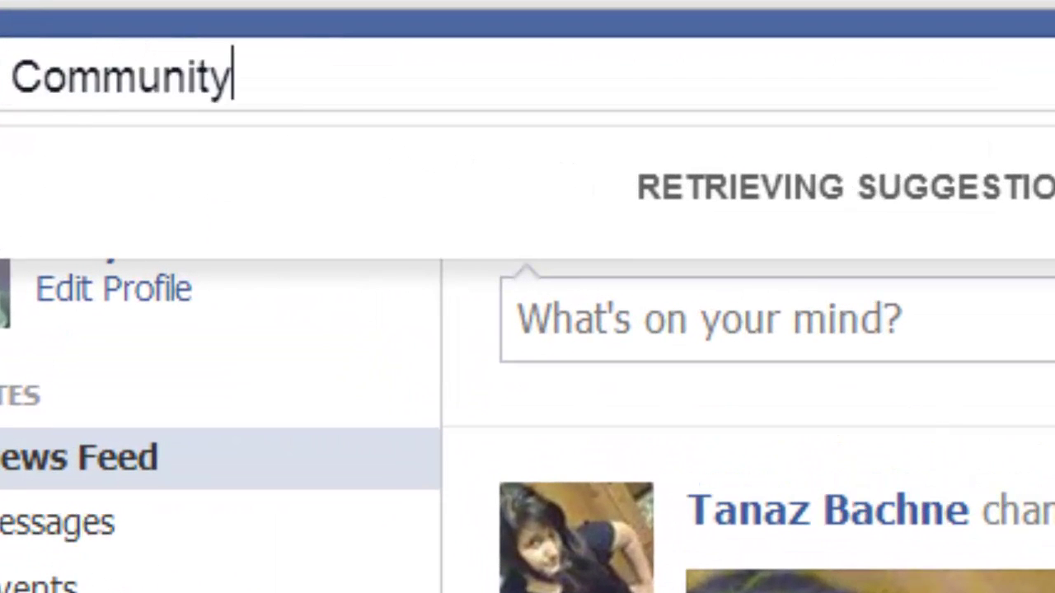
{"action": "type", "text": " Forum"}
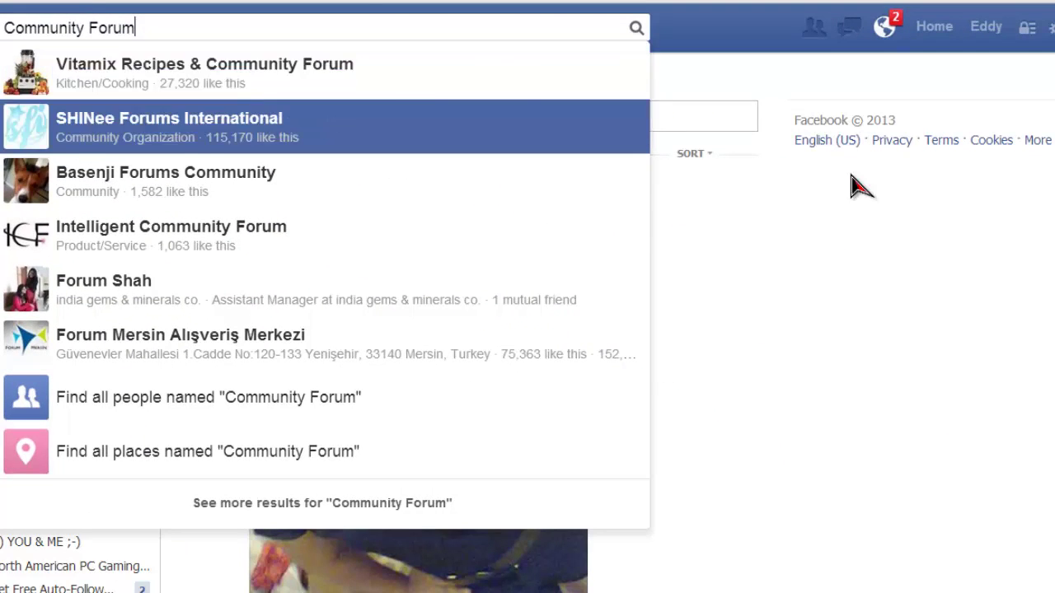
{"action": "left_click_drag", "start_coordinate": [23, 28], "coordinate": [318, 28]}
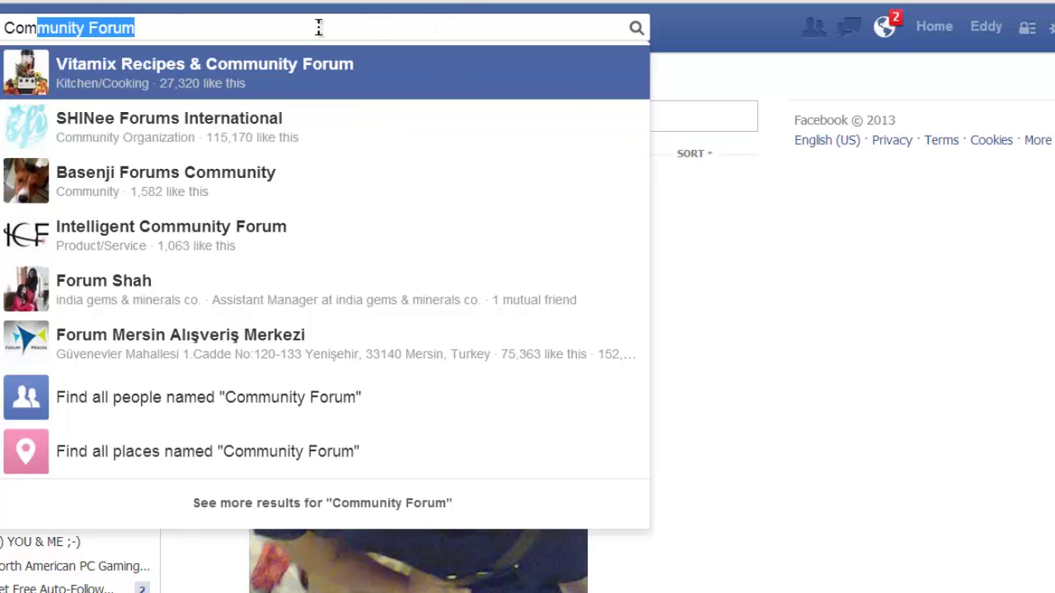
{"action": "left_click", "coordinate": [876, 201]}
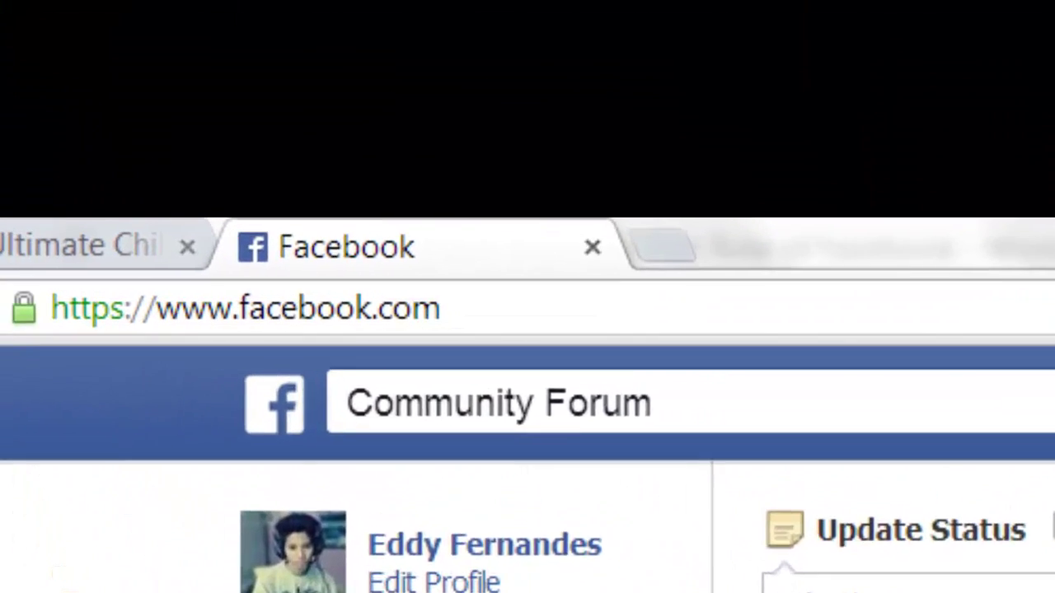
{"action": "left_click", "coordinate": [287, 106]}
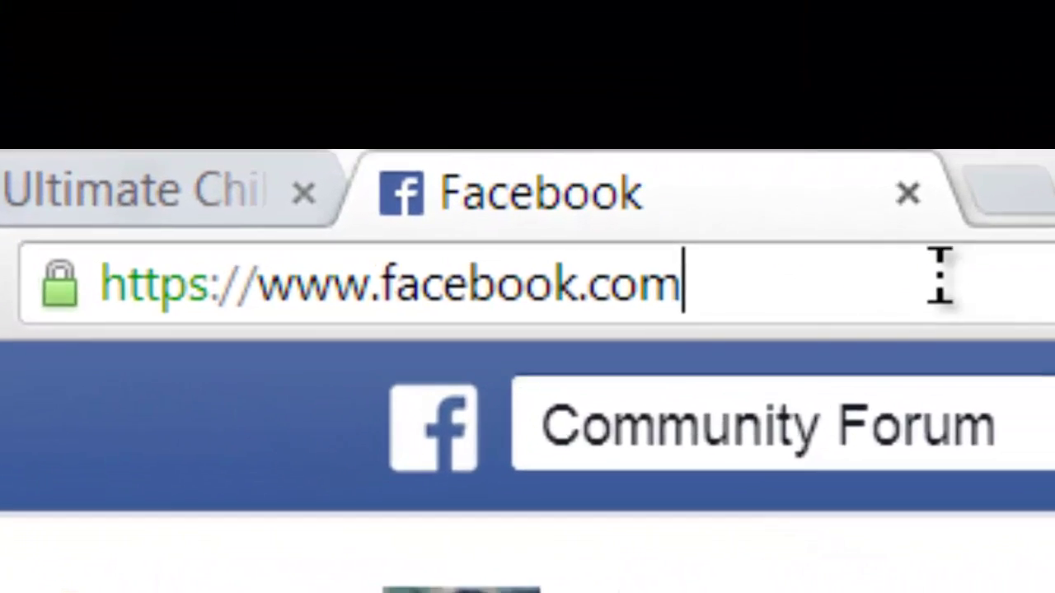
Go to the Facebook Help Community and open its Ask a Question form.
{"action": "type", "text": "Comm"}
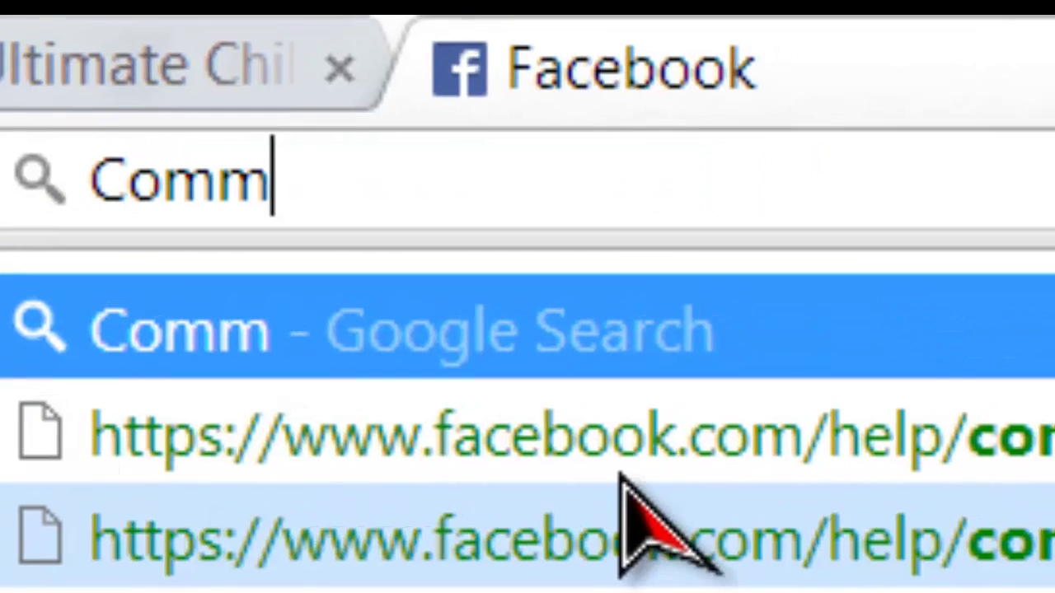
{"action": "left_click", "coordinate": [657, 507]}
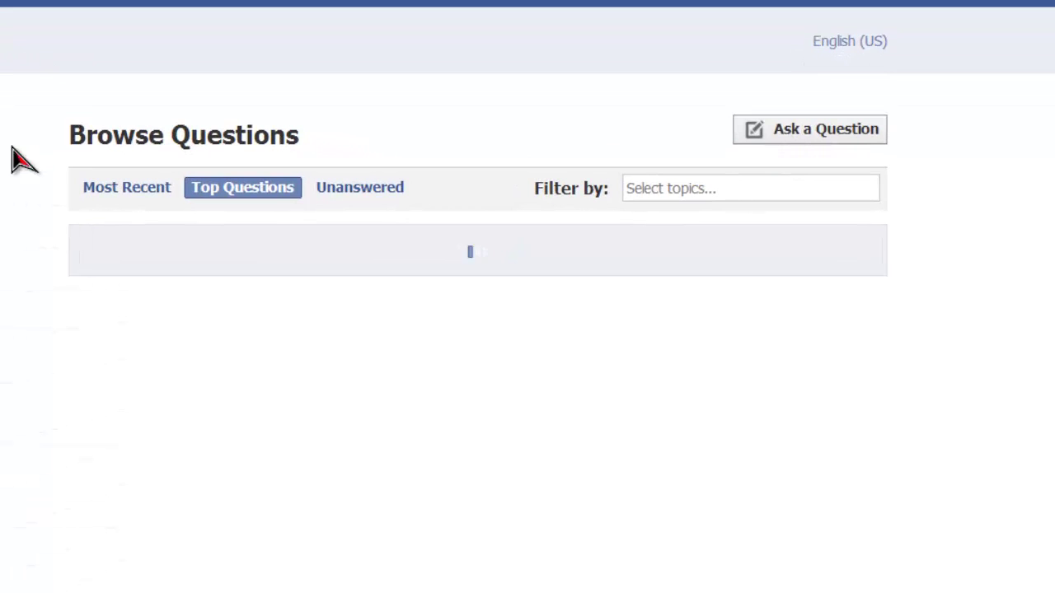
{"action": "left_click", "coordinate": [762, 130]}
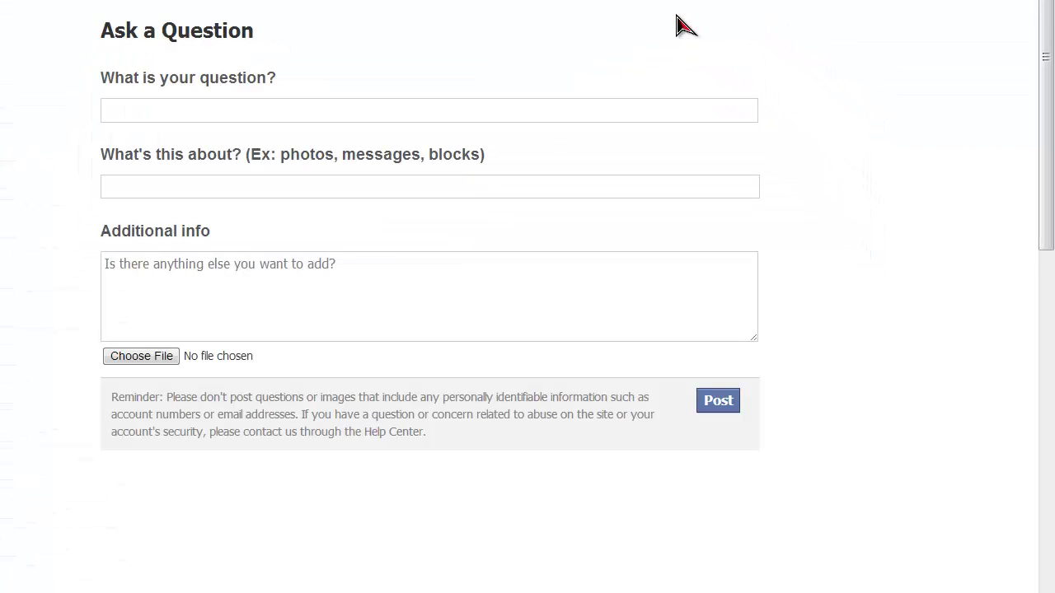
Enter the question 'I Had been Block For Sending Messages And Friend Request's'.
{"action": "left_click", "coordinate": [198, 107]}
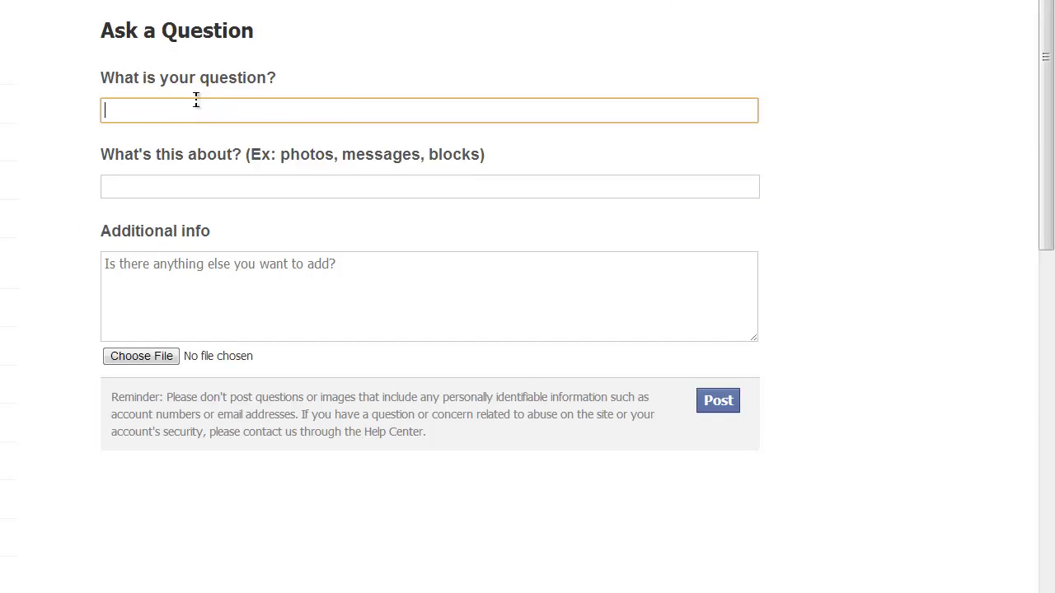
{"action": "left_click_drag", "start_coordinate": [123, 95], "coordinate": [238, 108]}
{"action": "left_click", "coordinate": [238, 108]}
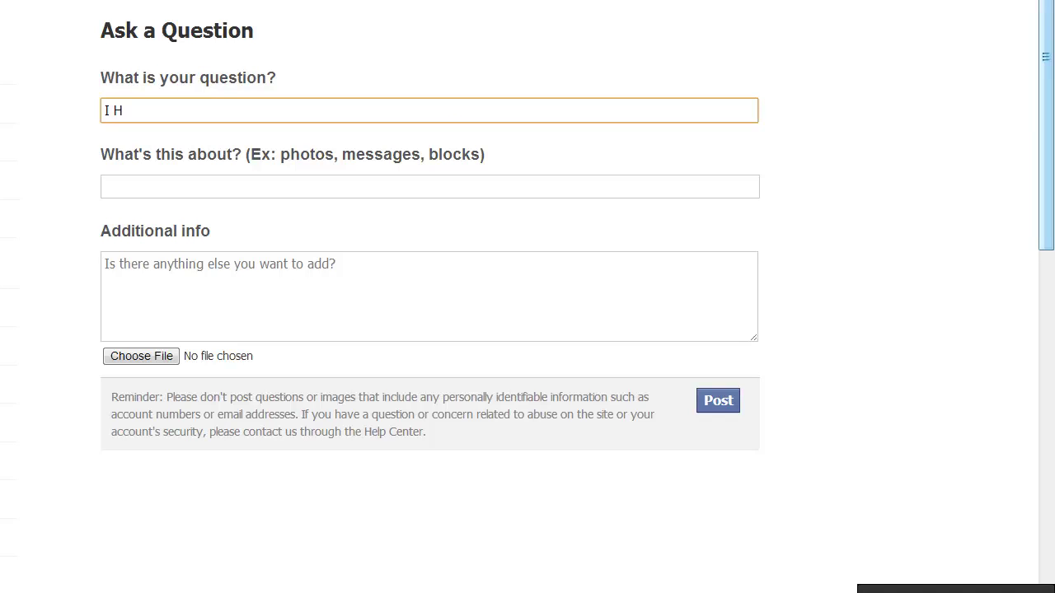
{"action": "type", "text": "I Had b"}
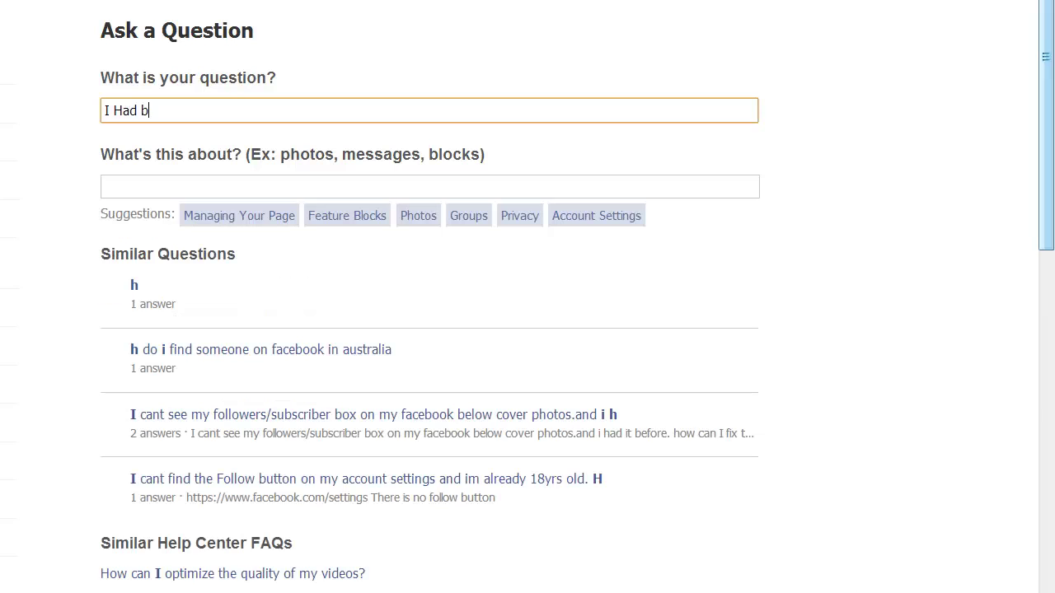
{"action": "type", "text": "een Block For"}
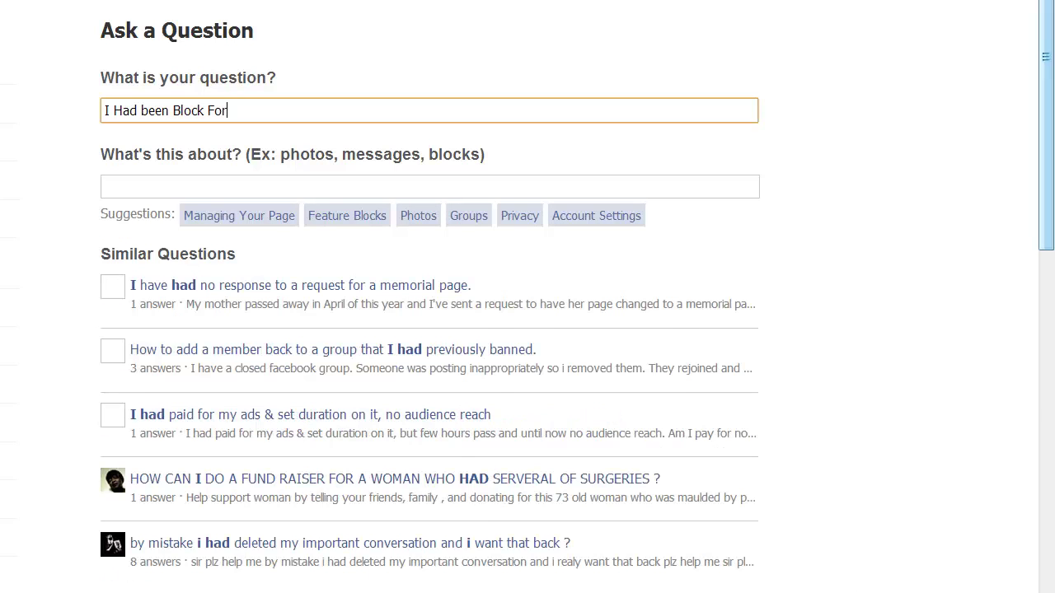
{"action": "type", "text": " Sending Messages And Frie"}
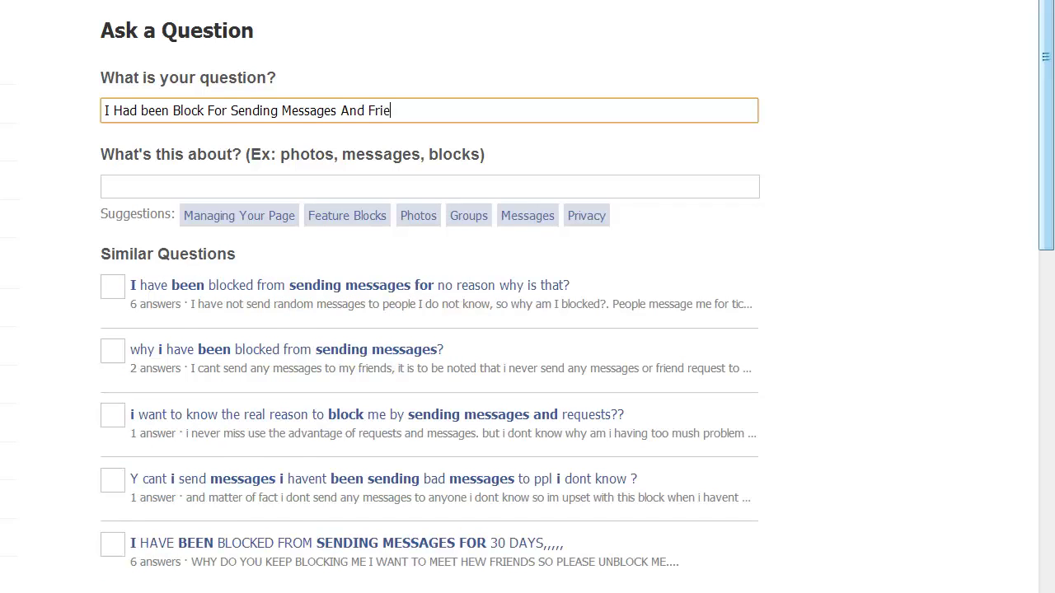
{"action": "type", "text": "nd Request's"}
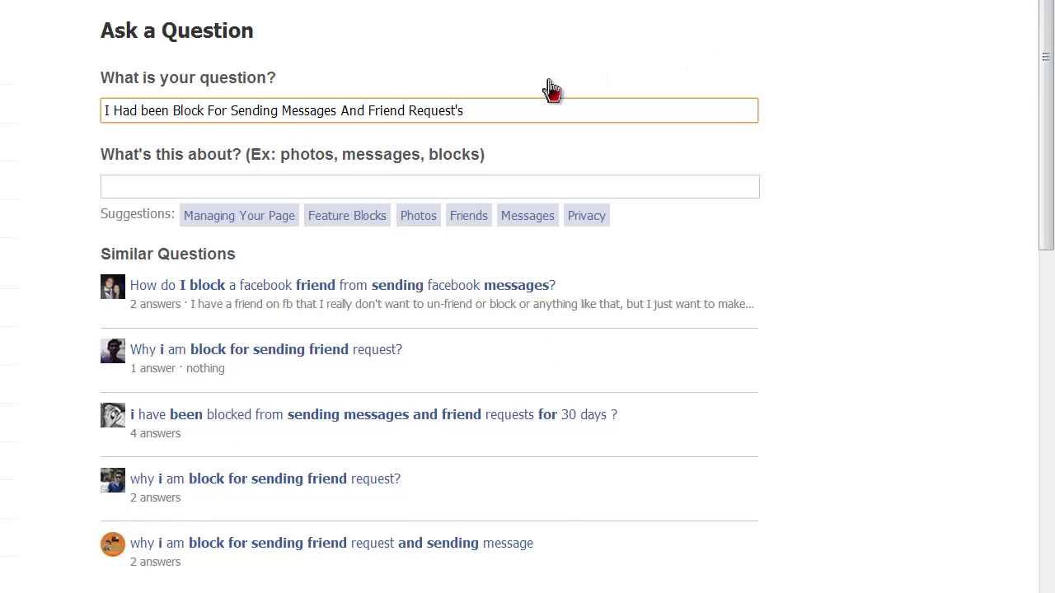
{"action": "left_click_drag", "start_coordinate": [92, 156], "coordinate": [692, 149]}
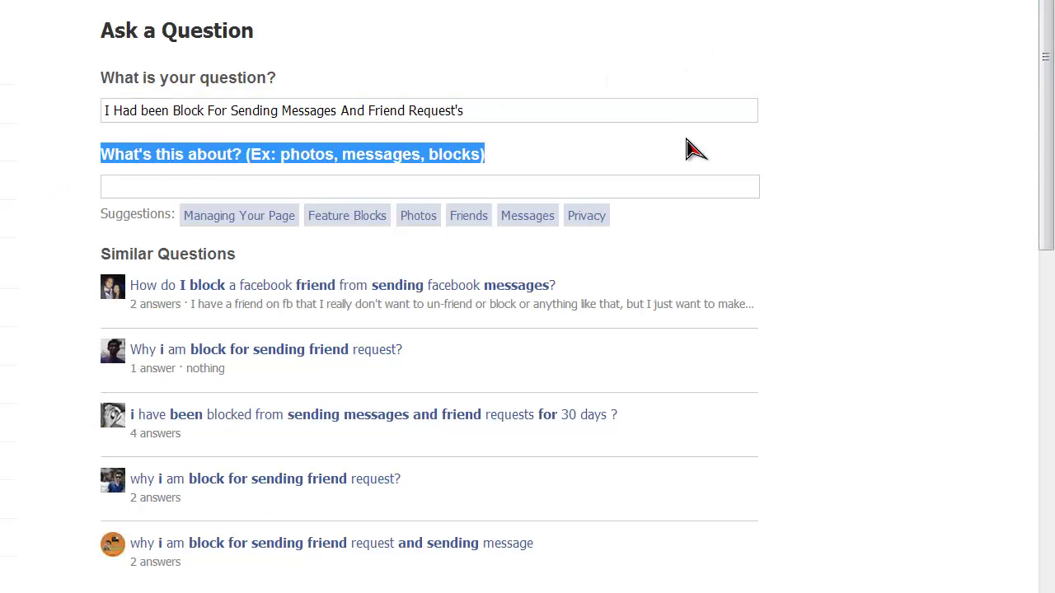
Add the topics Friends, Messages and Error Messages to the question.
{"action": "left_click", "coordinate": [230, 180]}
{"action": "type", "text": "Fri"}
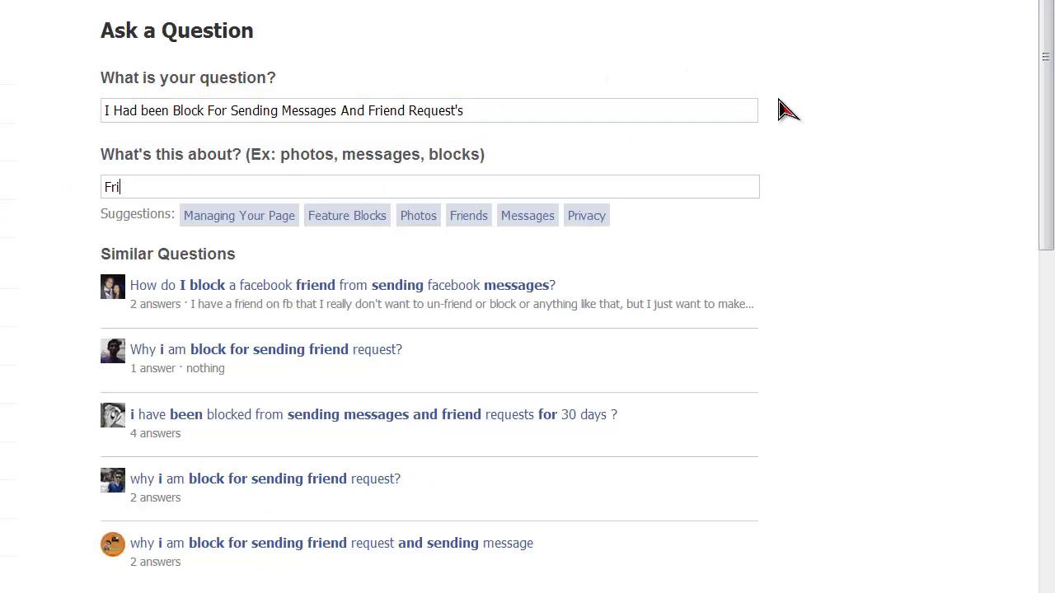
{"action": "type", "text": "ends"}
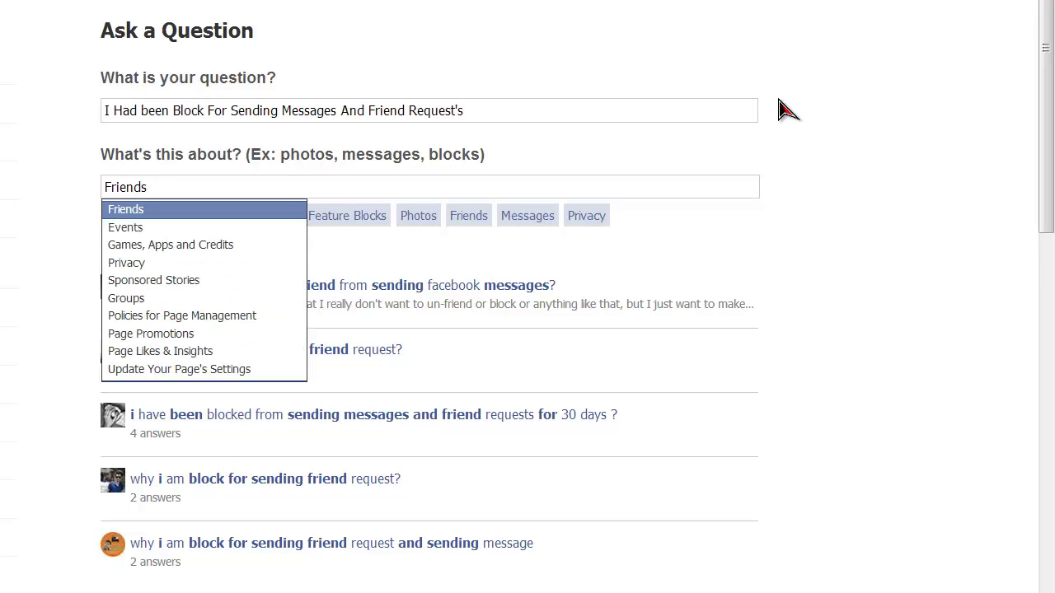
{"action": "key", "text": "Return"}
{"action": "type", "text": "MEssa"}
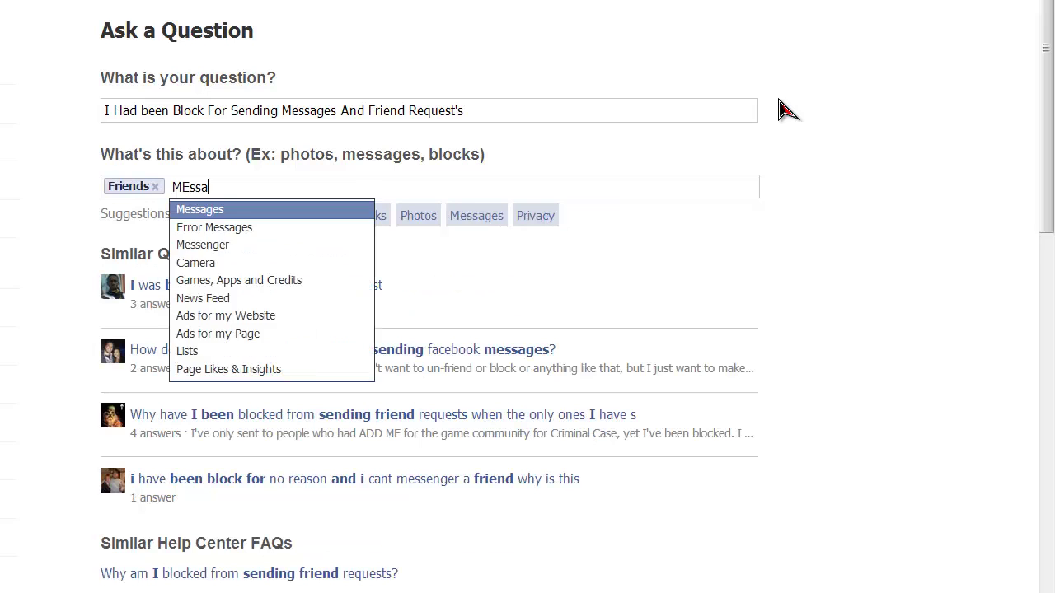
{"action": "key", "text": "Return"}
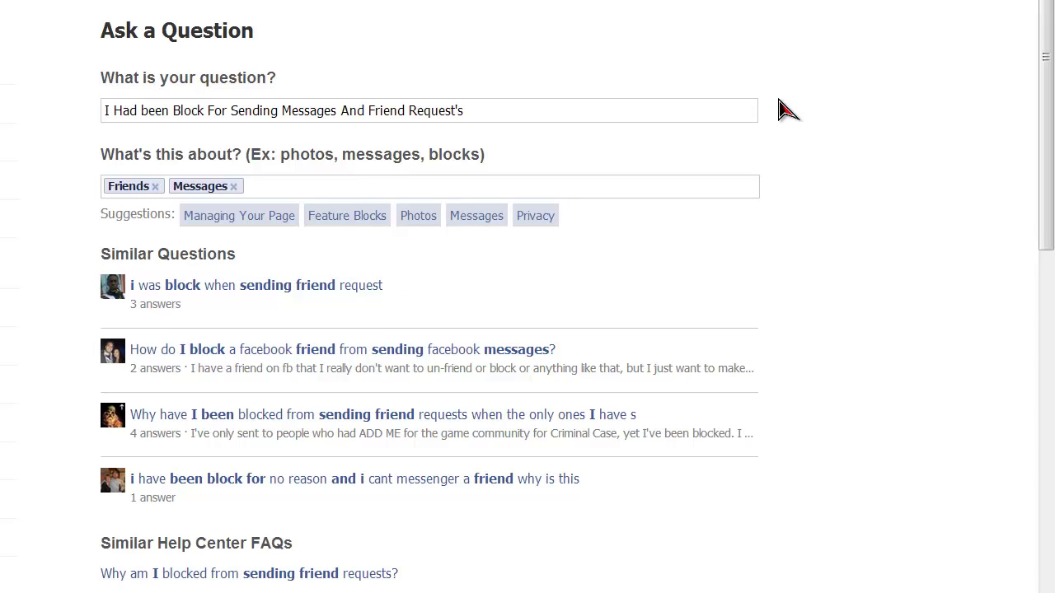
{"action": "type", "text": "Err"}
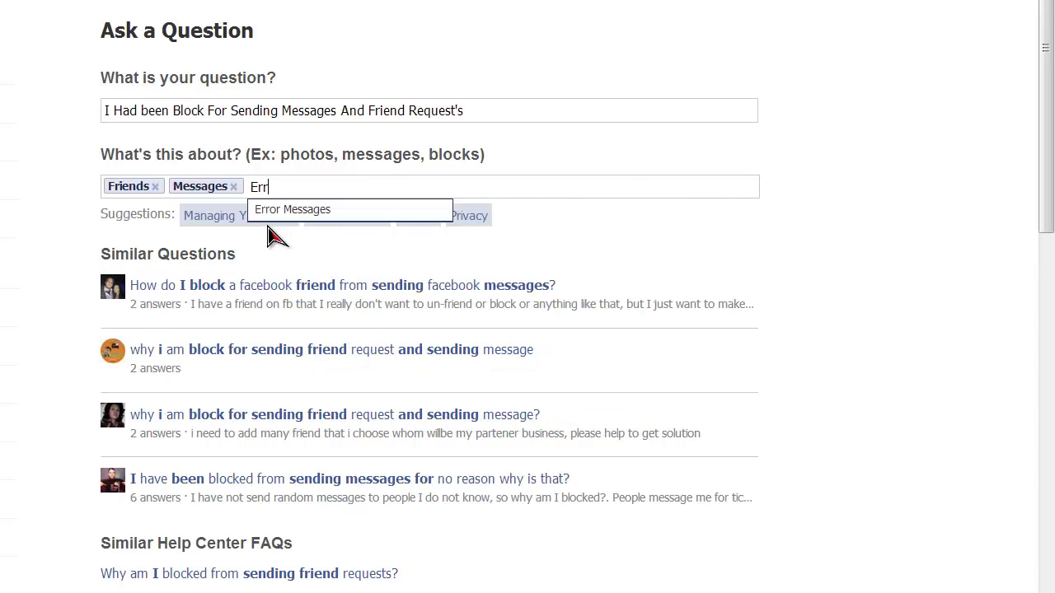
{"action": "left_click", "coordinate": [284, 213]}
{"action": "scroll", "coordinate": [447, 219], "scroll_direction": "down", "scroll_amount": 5}
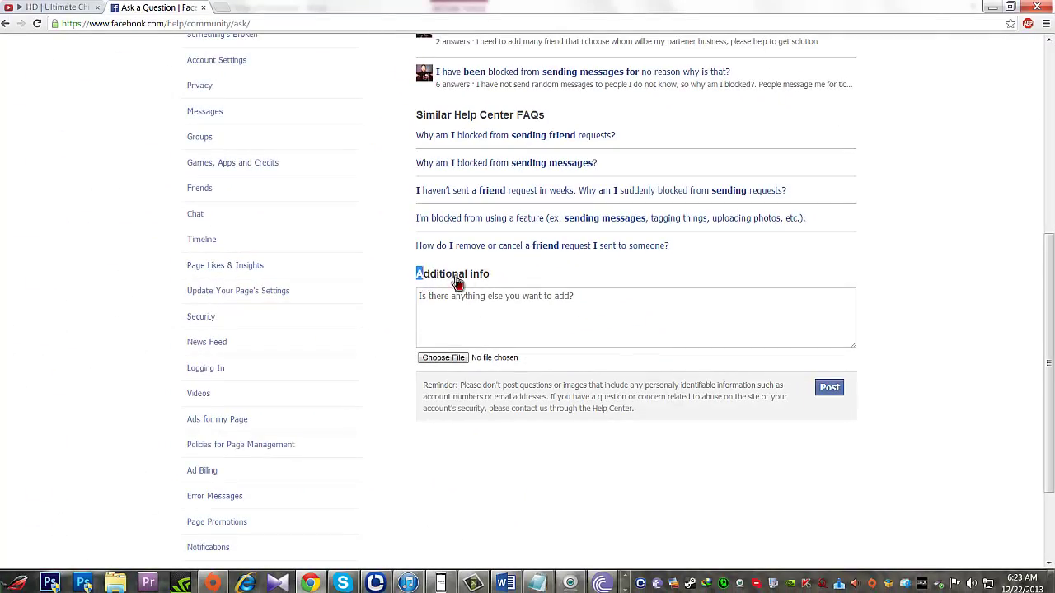
{"action": "triple_click", "coordinate": [437, 282]}
{"action": "left_click", "coordinate": [456, 320]}
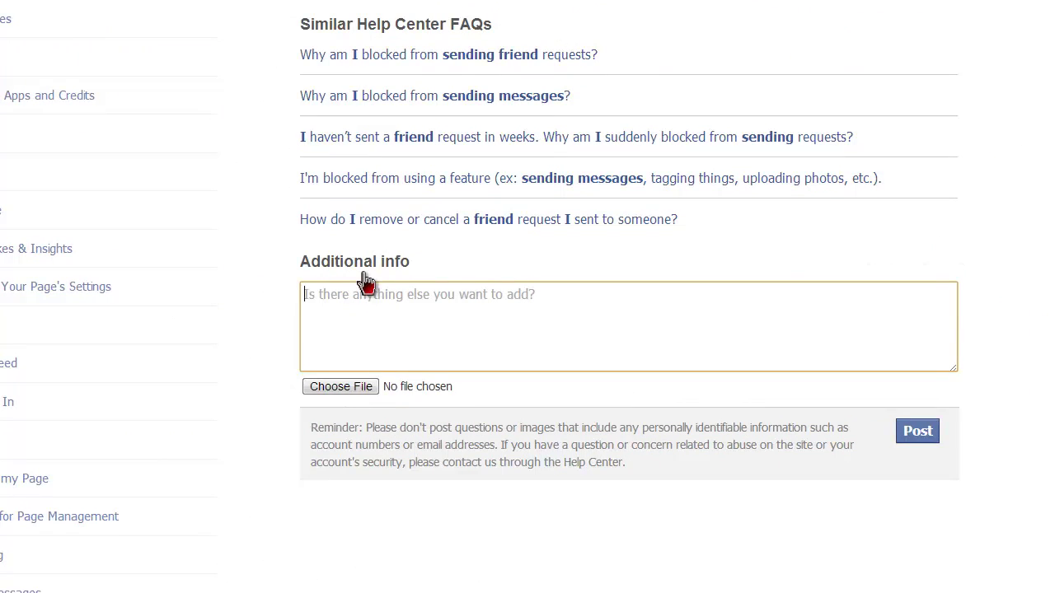
Attach the image ScreenShot053.bmp to the question.
{"action": "left_click", "coordinate": [320, 390]}
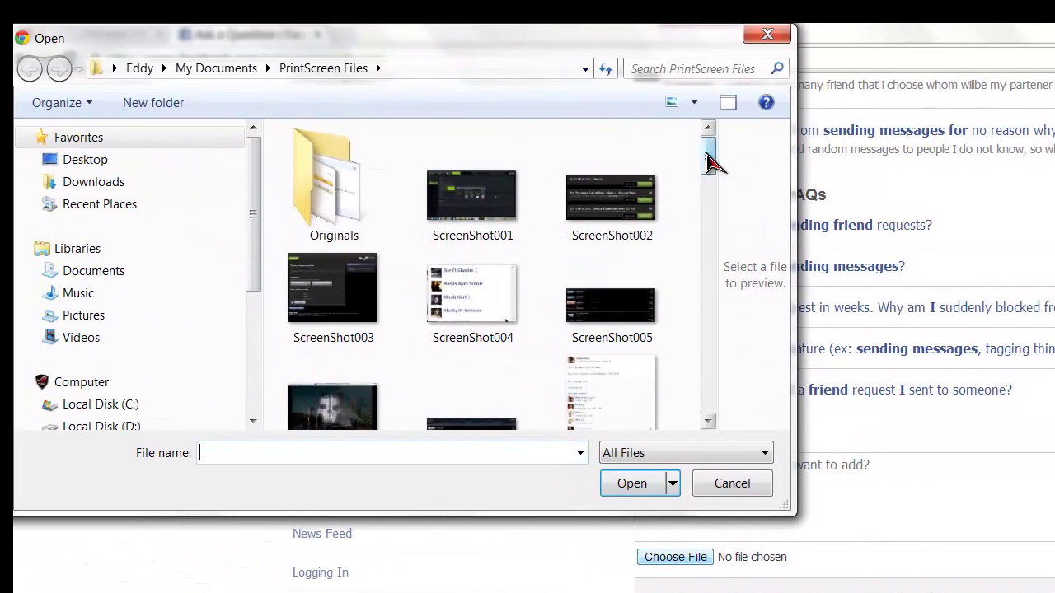
{"action": "left_click_drag", "start_coordinate": [646, 125], "coordinate": [624, 410]}
{"action": "double_click", "coordinate": [487, 267]}
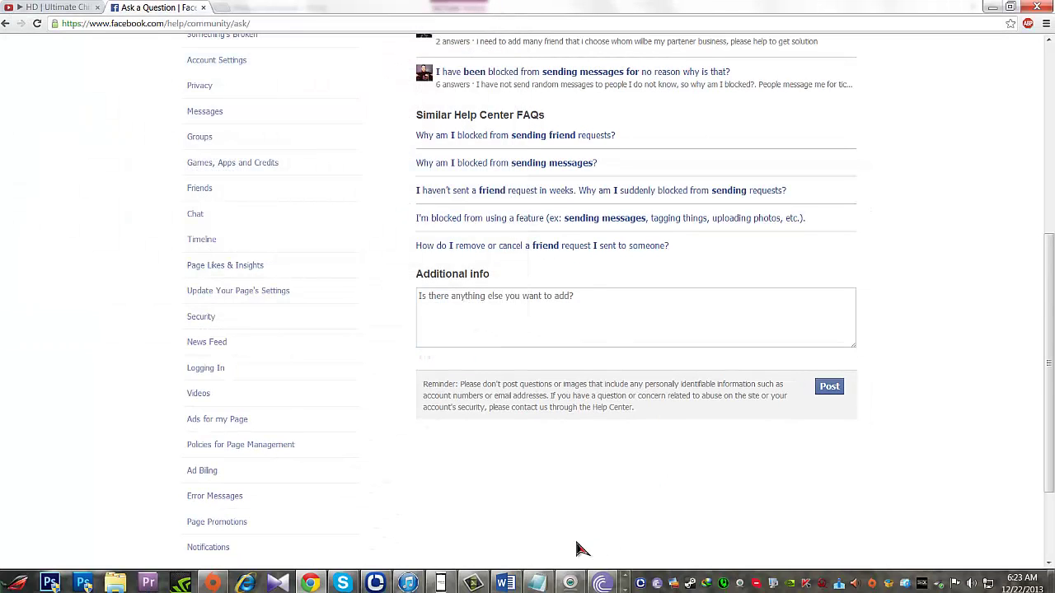
Check the screenshot in the Word document, then return to the Facebook question form.
{"action": "left_click", "coordinate": [500, 583]}
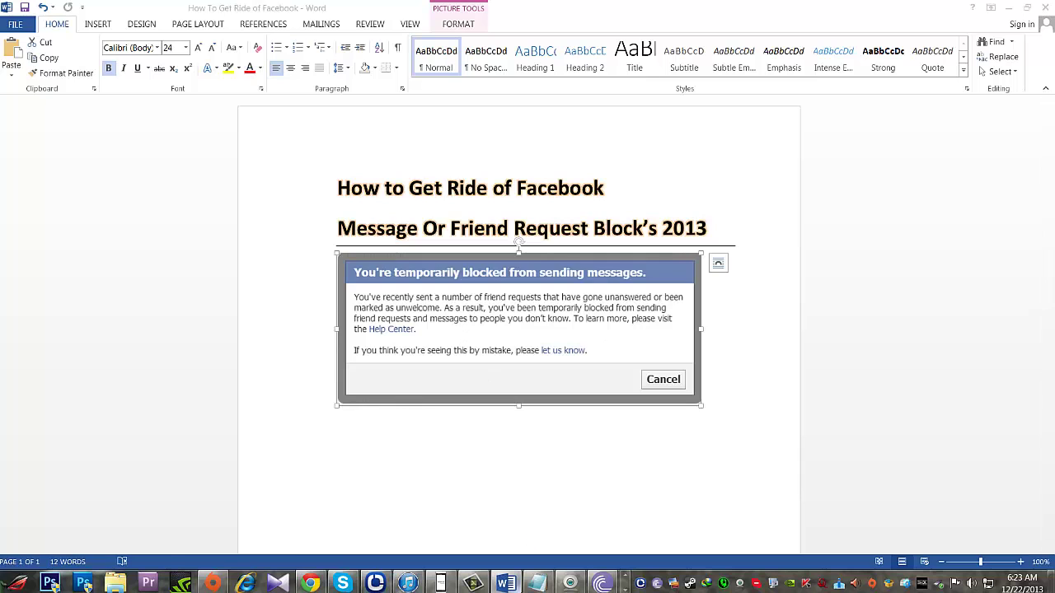
{"action": "left_click", "coordinate": [505, 584]}
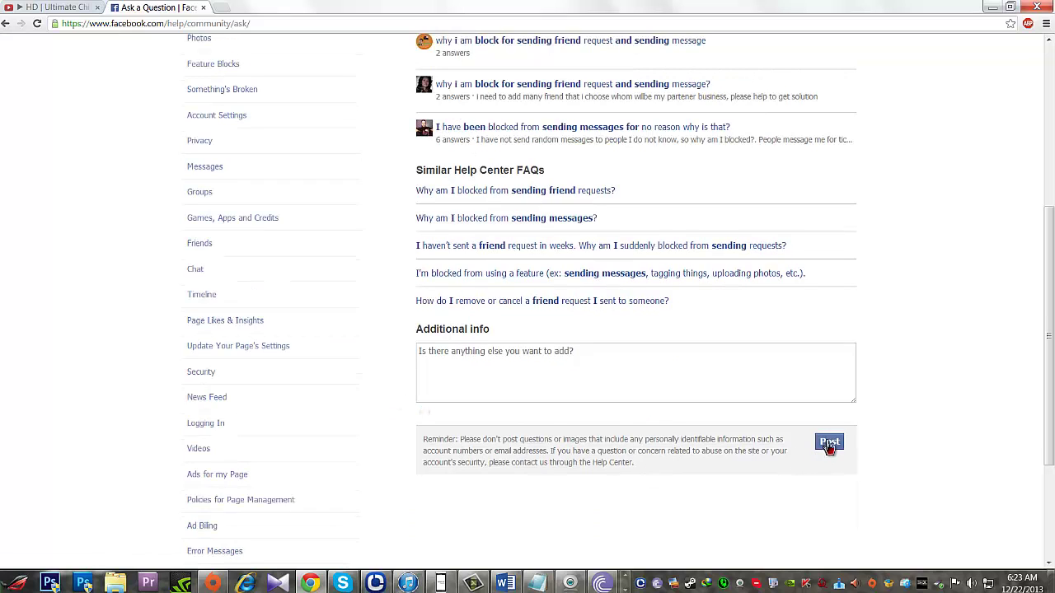
{"action": "scroll", "coordinate": [435, 384], "scroll_direction": "up", "scroll_amount": 2}
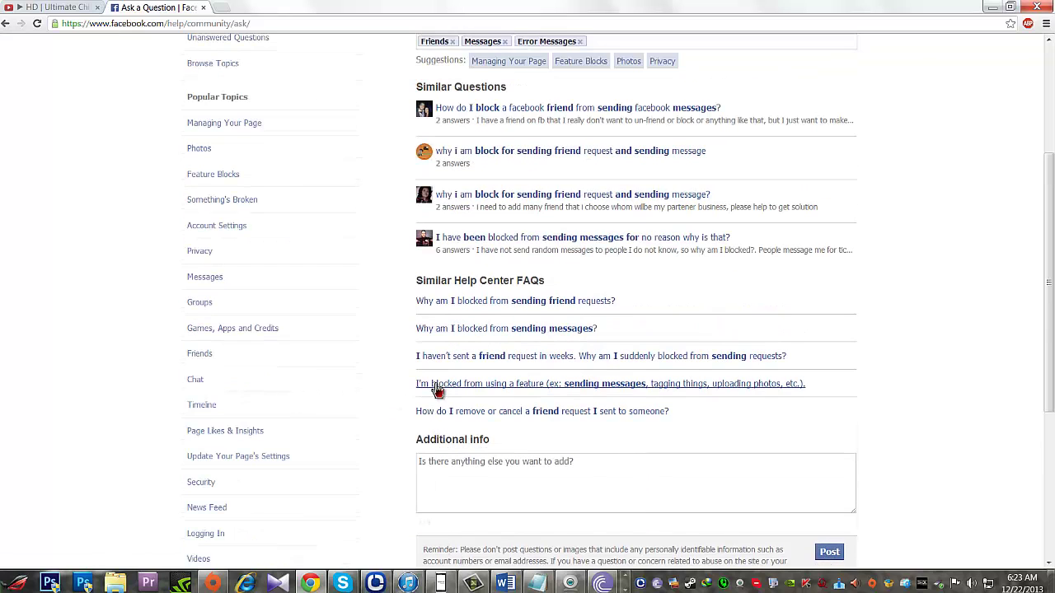
{"action": "mouse_move", "coordinate": [435, 384]}
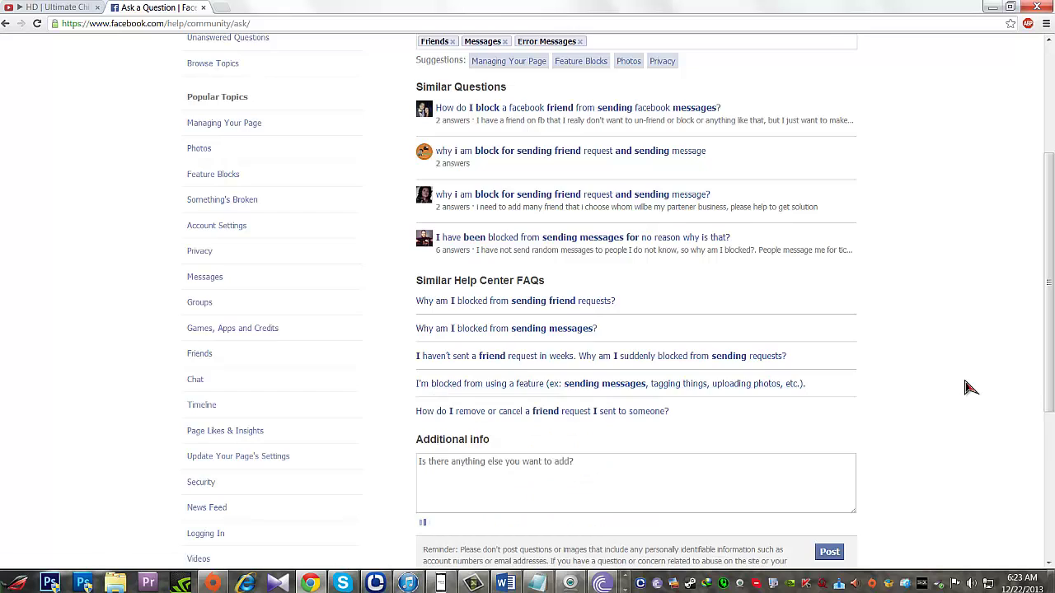
{"action": "scroll", "coordinate": [971, 387], "scroll_direction": "down", "scroll_amount": 2}
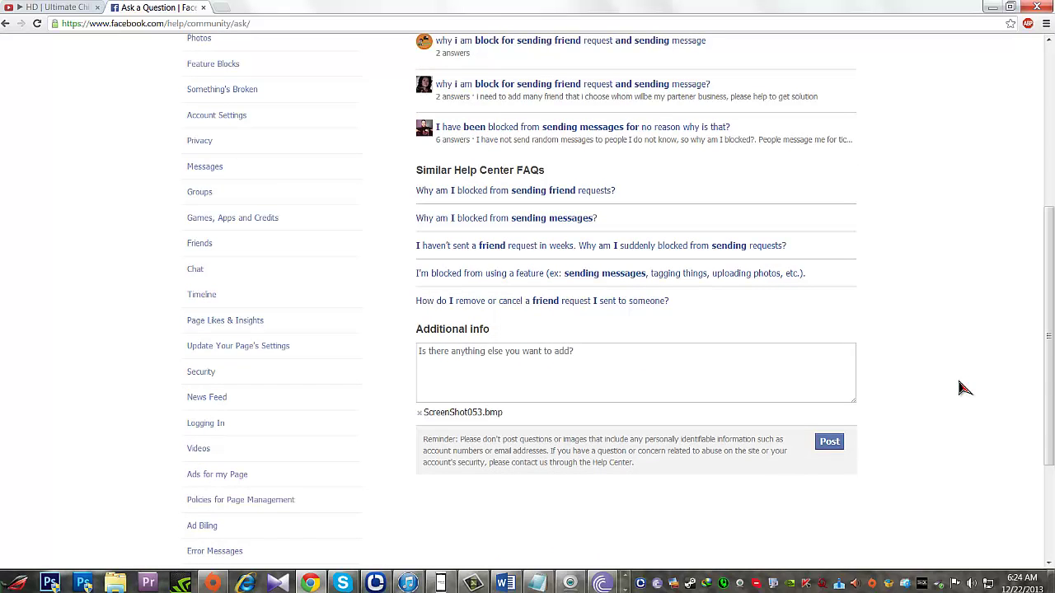
{"action": "scroll", "coordinate": [964, 387], "scroll_direction": "up", "scroll_amount": 2}
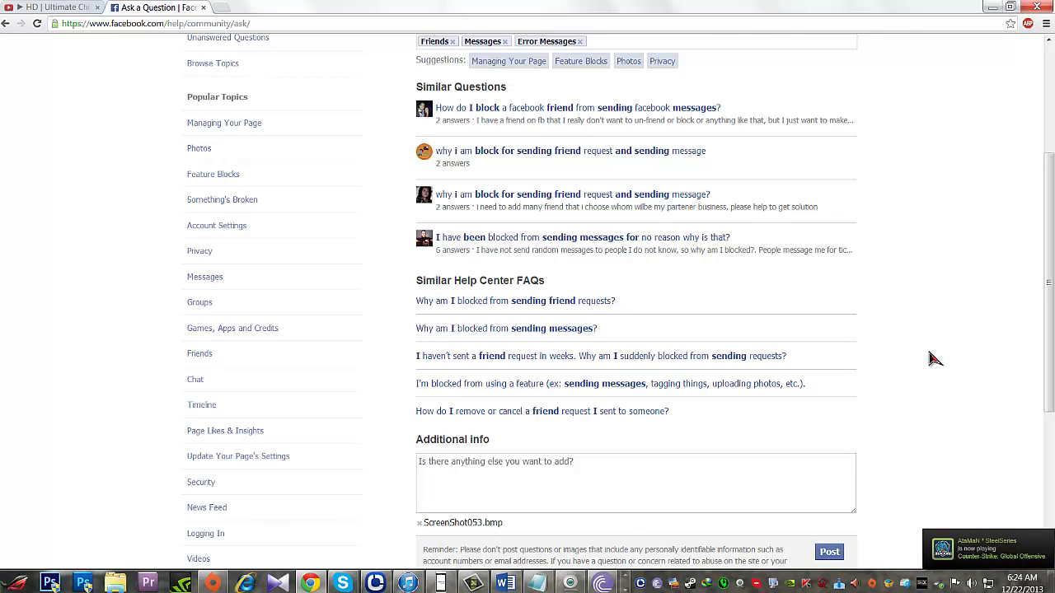
{"action": "scroll", "coordinate": [933, 359], "scroll_direction": "up", "scroll_amount": 2}
{"action": "scroll", "coordinate": [934, 359], "scroll_direction": "up", "scroll_amount": 1}
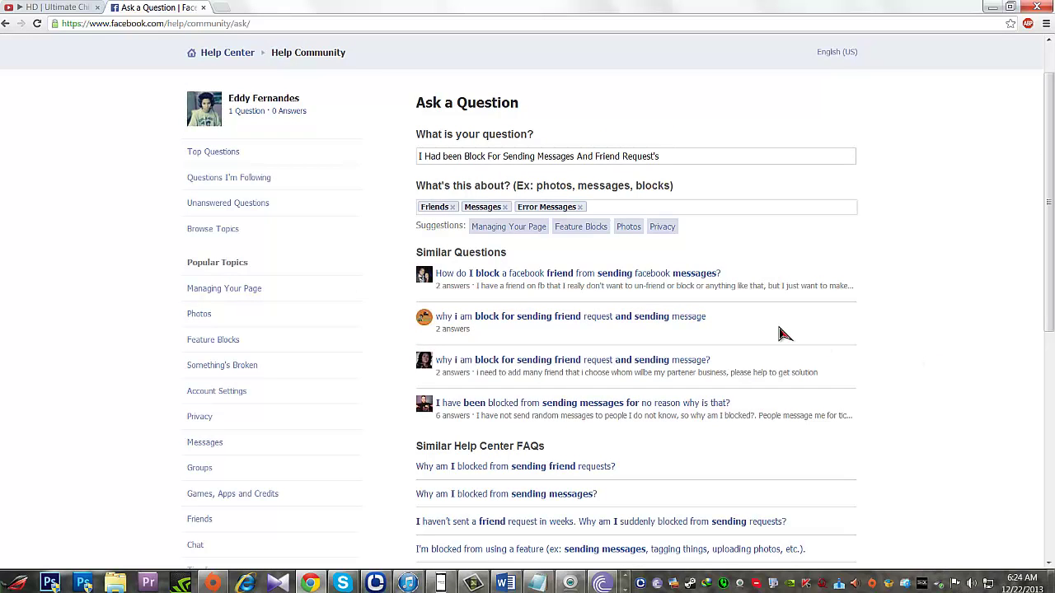
{"action": "scroll", "coordinate": [783, 333], "scroll_direction": "down", "scroll_amount": 4}
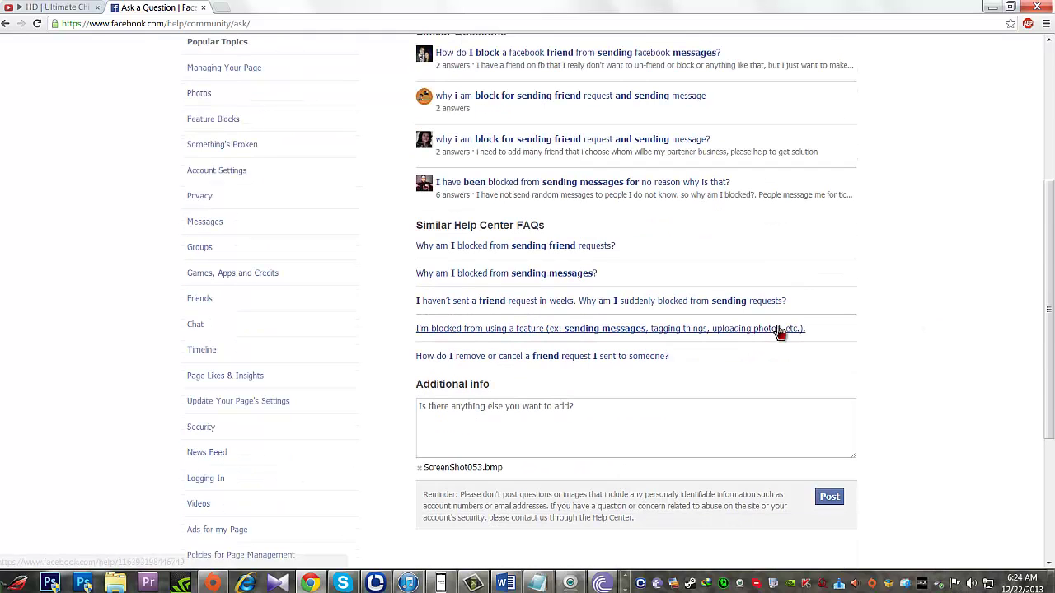
{"action": "mouse_move", "coordinate": [783, 329]}
{"action": "left_click", "coordinate": [594, 424]}
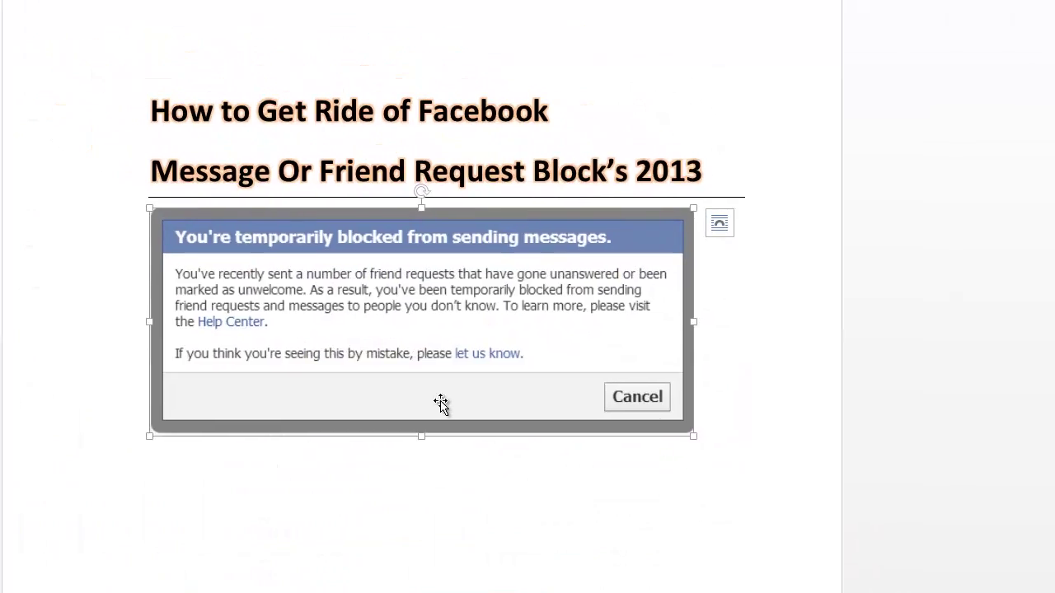
{"action": "left_click", "coordinate": [754, 444]}
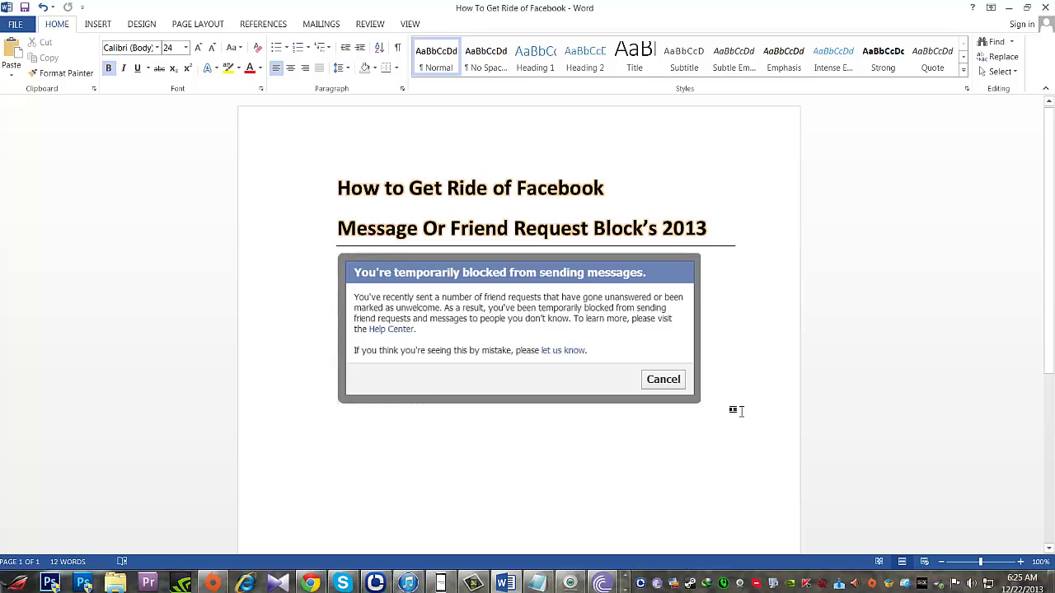
{"action": "key", "text": "shift+Left"}
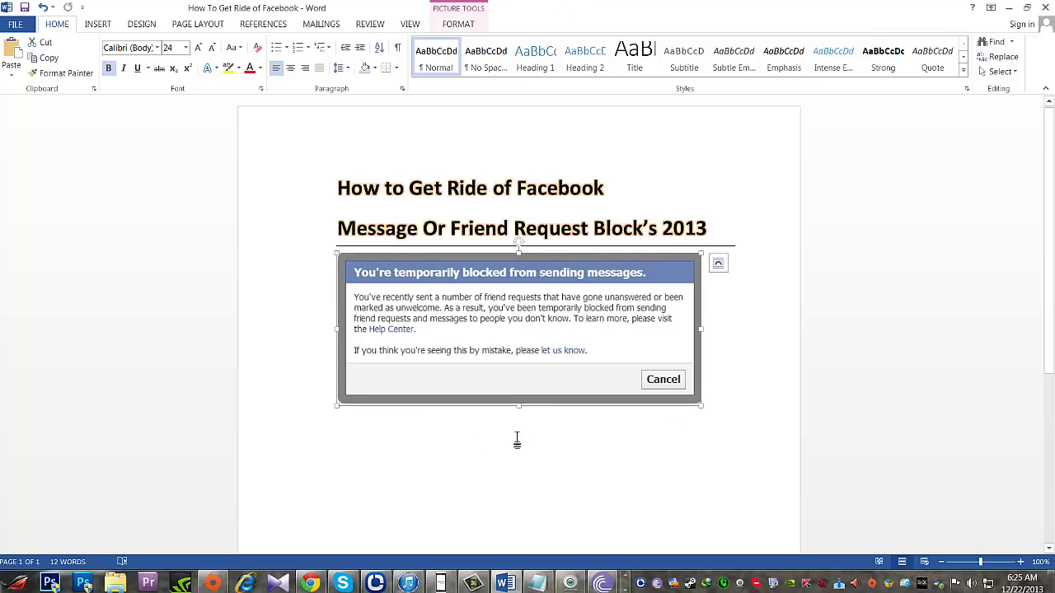
{"action": "left_click", "coordinate": [726, 363]}
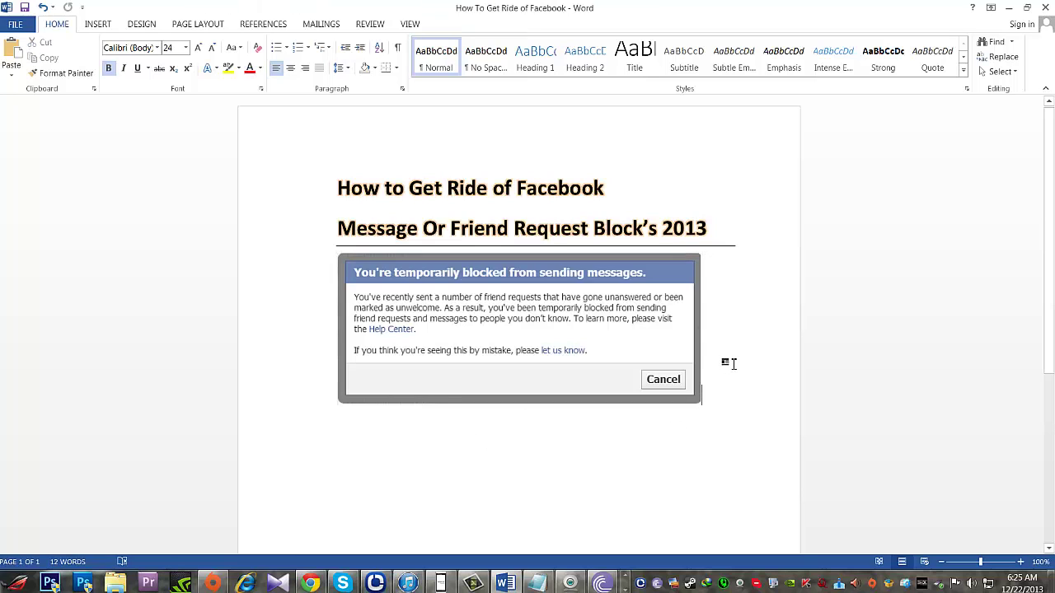